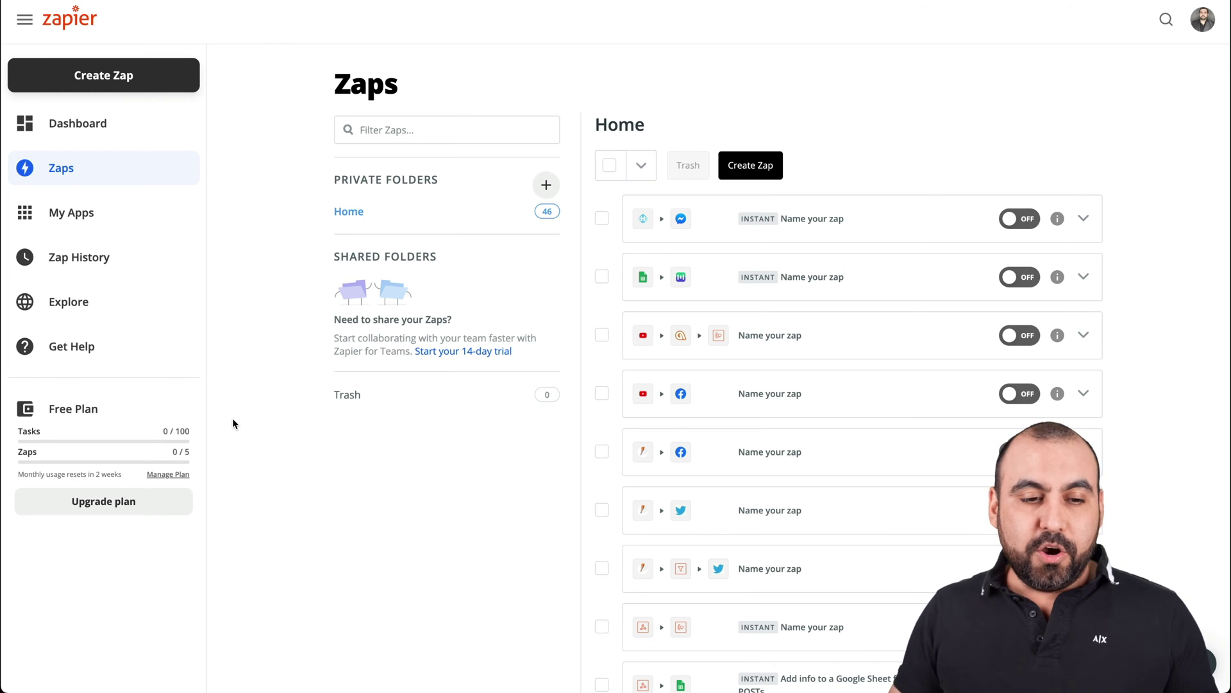
Step: Create a new zap and search for 'jotform' to make JotForm its trigger app
click(127, 75)
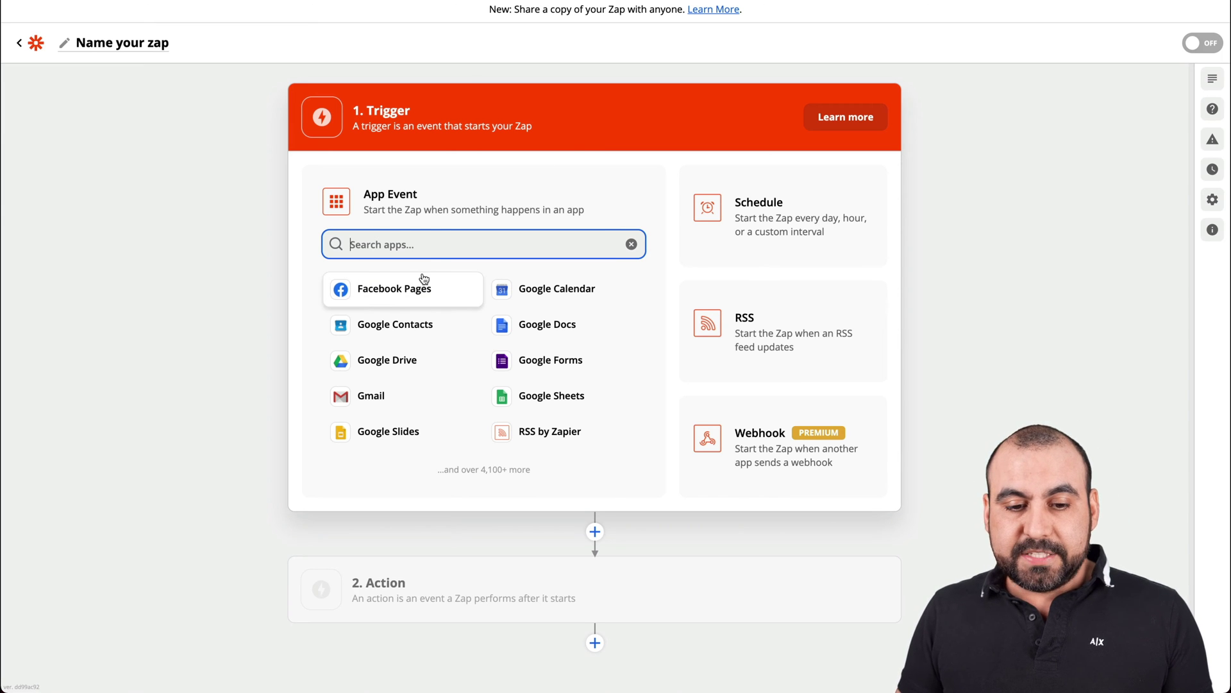
text(you)
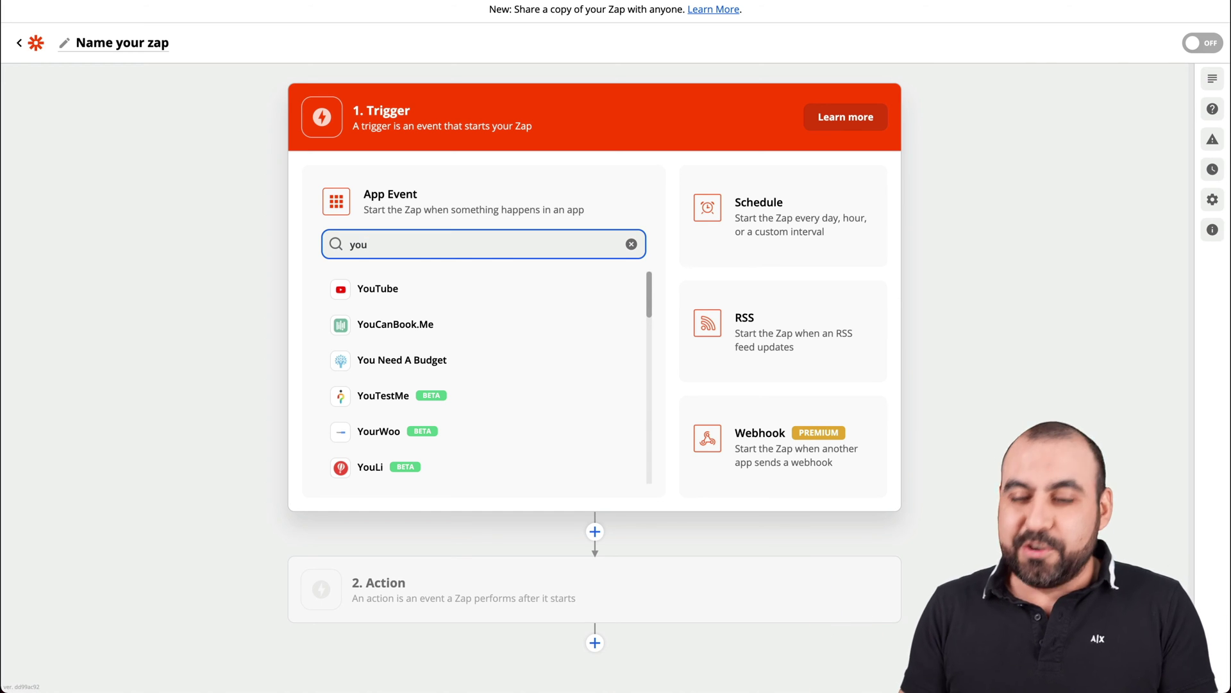
key(BackSpace)
key(BackSpace)
key(BackSpace)
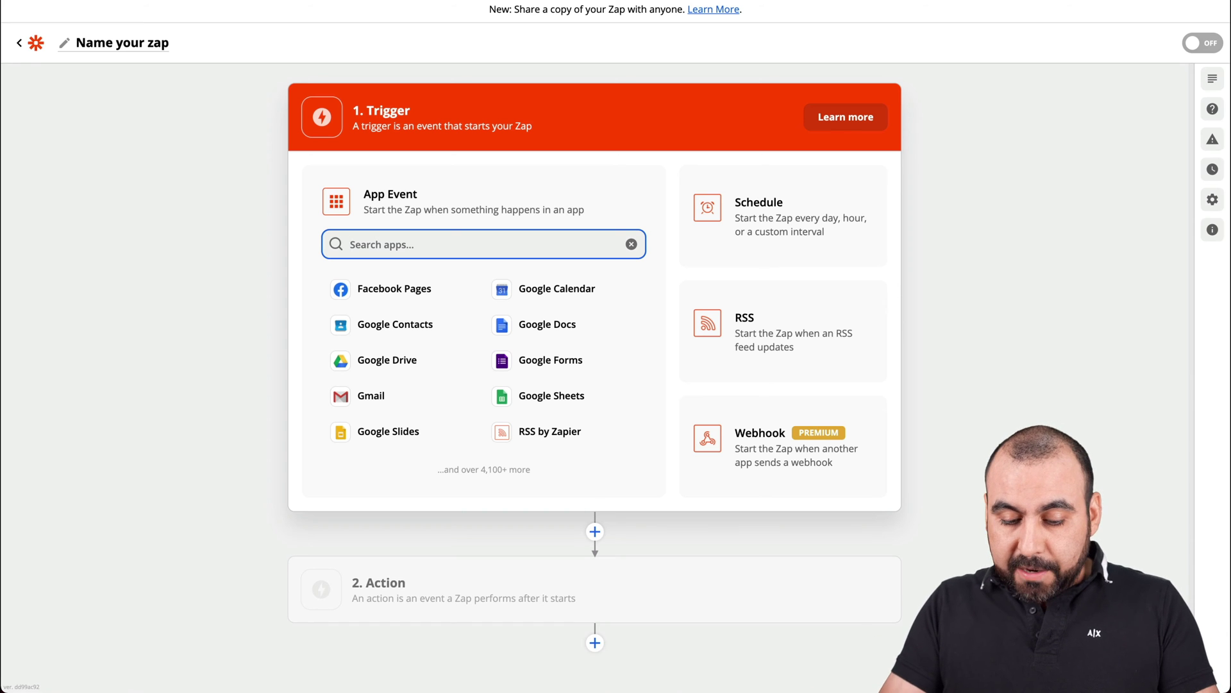
text(jotform)
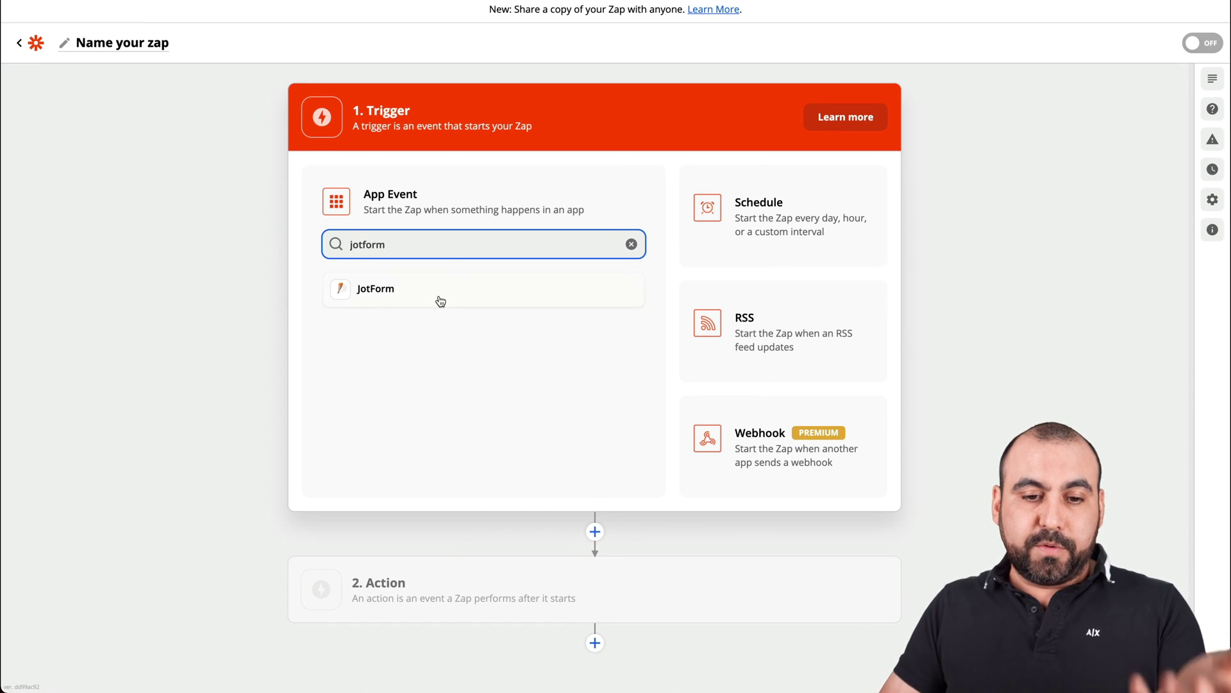
click(436, 294)
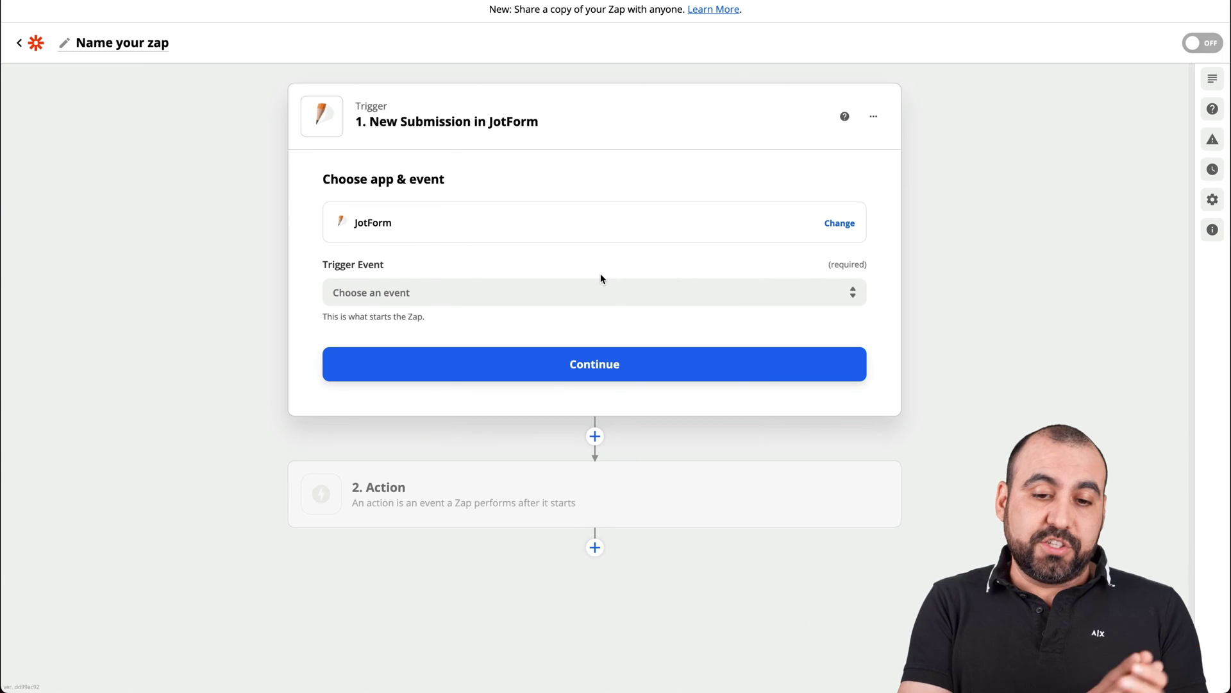
Step: Set the action step to SMS by Zapier with the Send SMS event
click(557, 488)
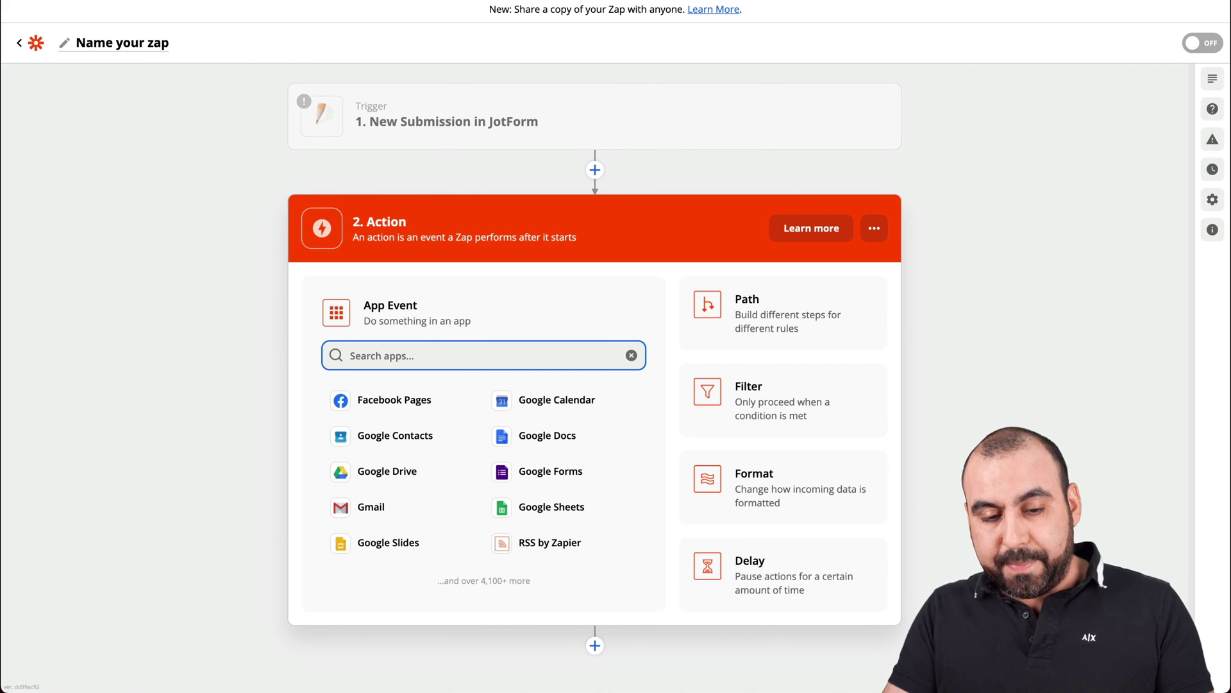
text(sms)
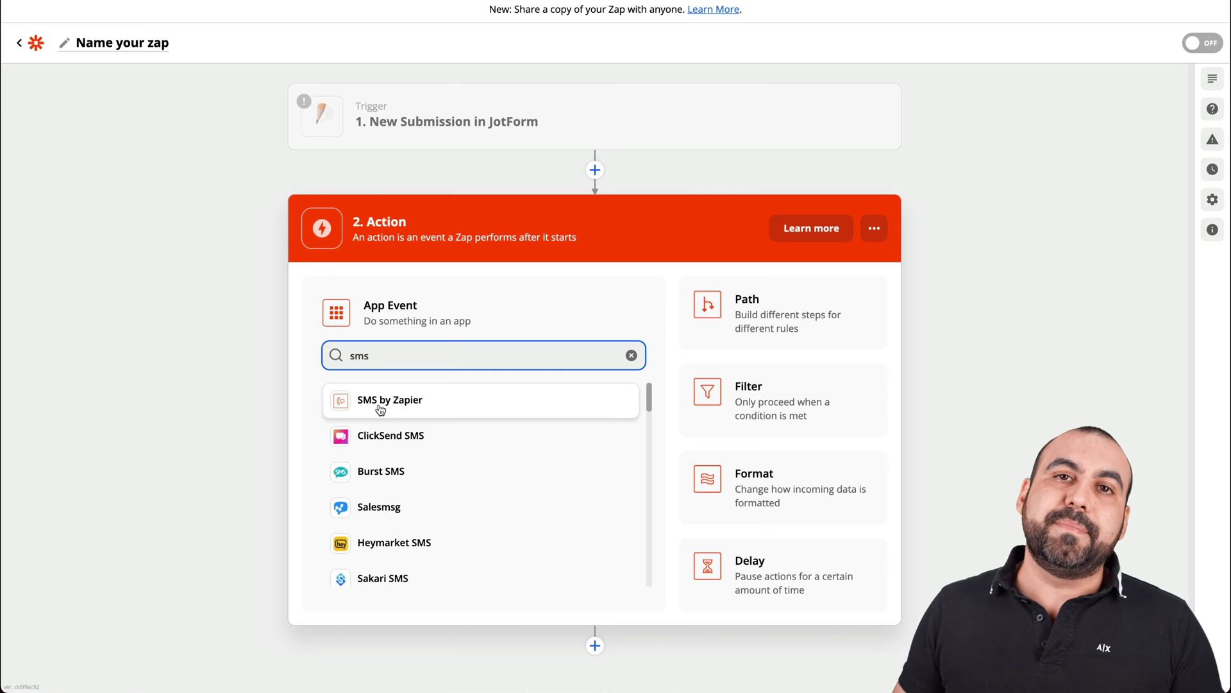
click(386, 404)
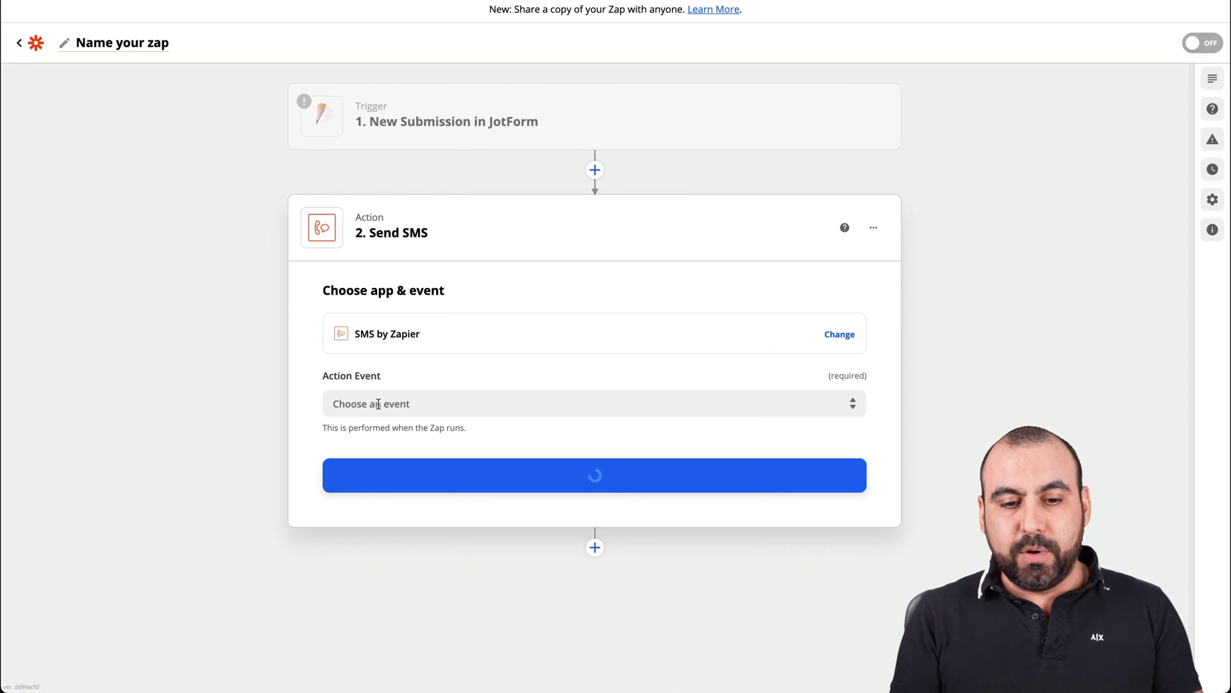
click(426, 412)
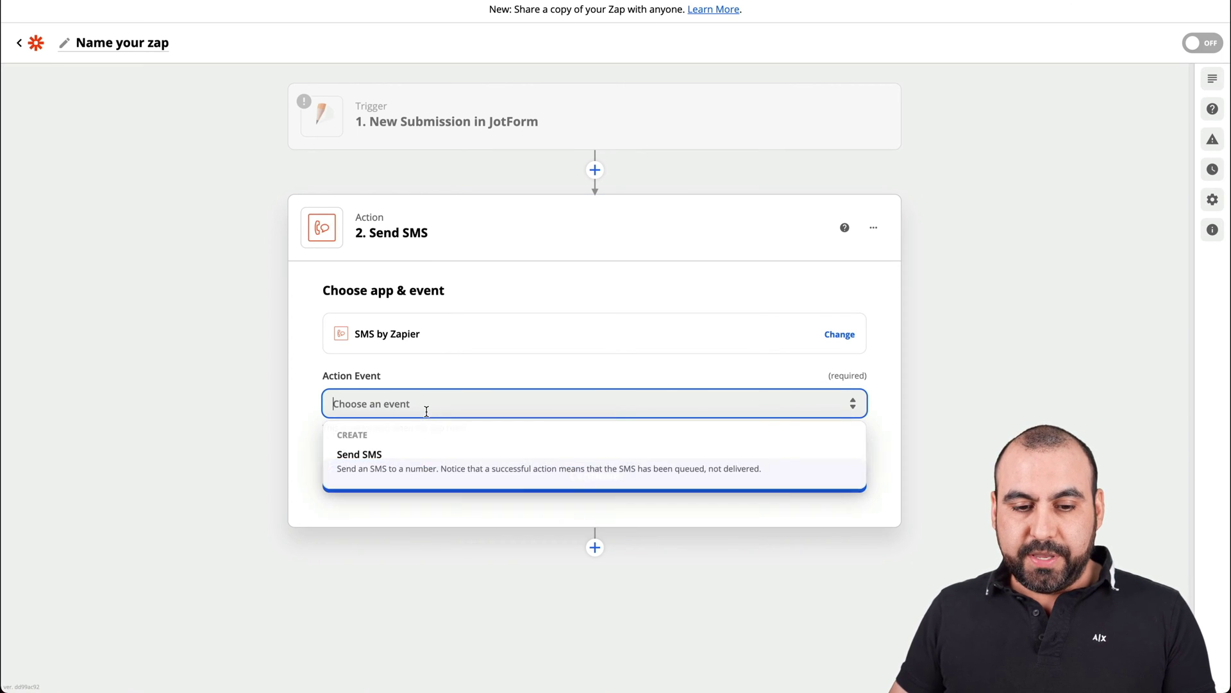
click(412, 456)
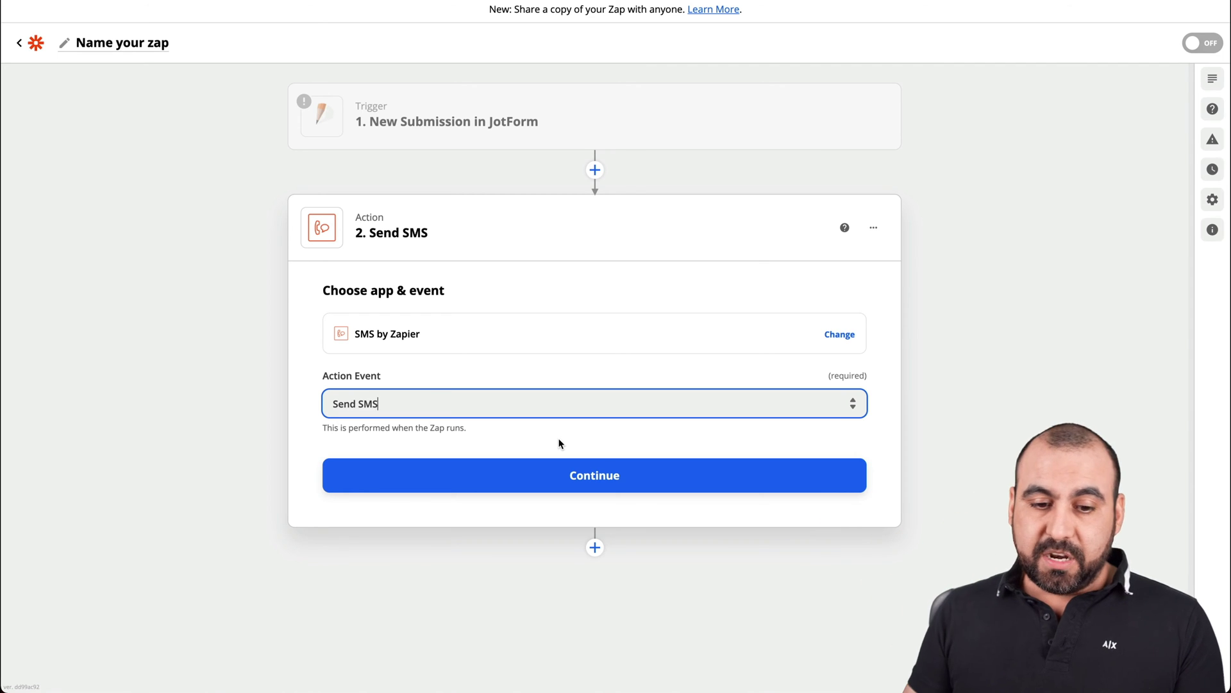
Step: Start connecting an SMS by Zapier account, entering the destination phone number and choosing Call confirmation
click(561, 463)
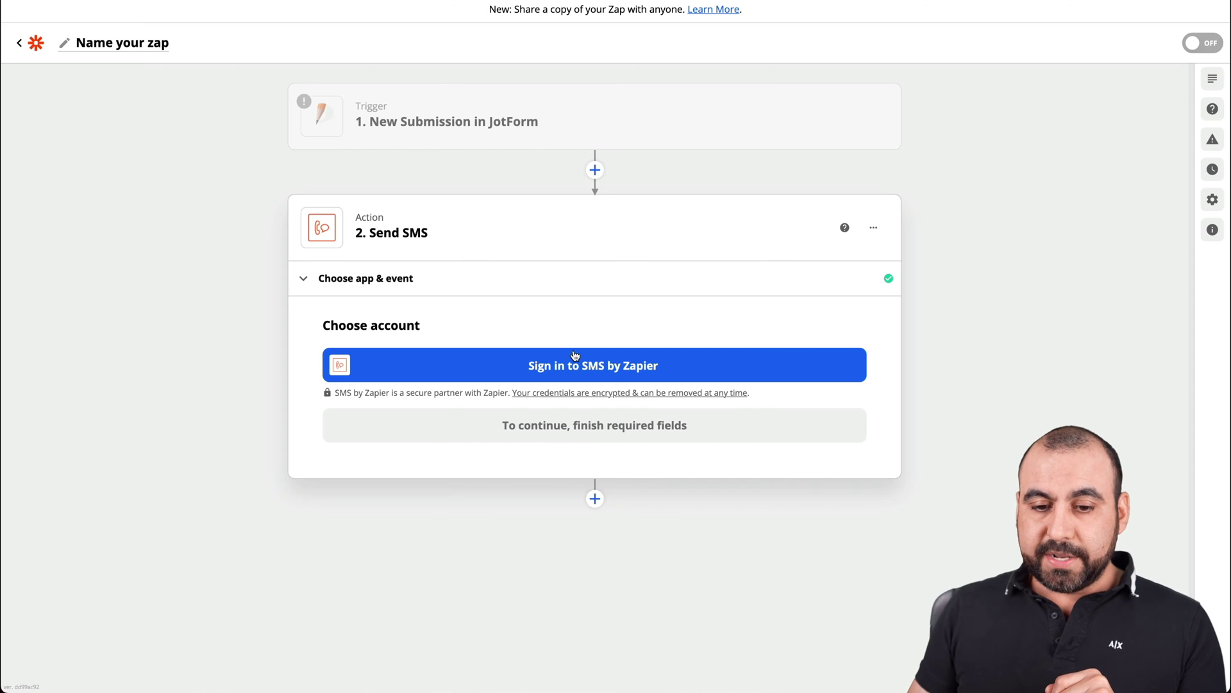
click(691, 368)
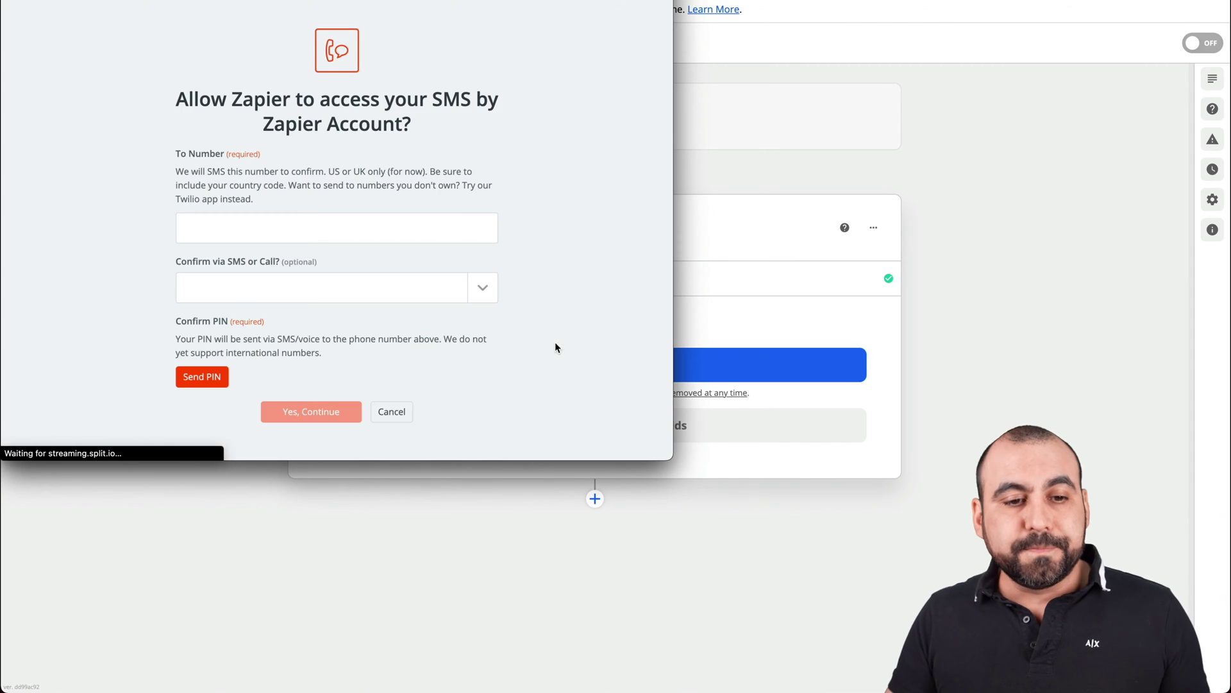
click(298, 234)
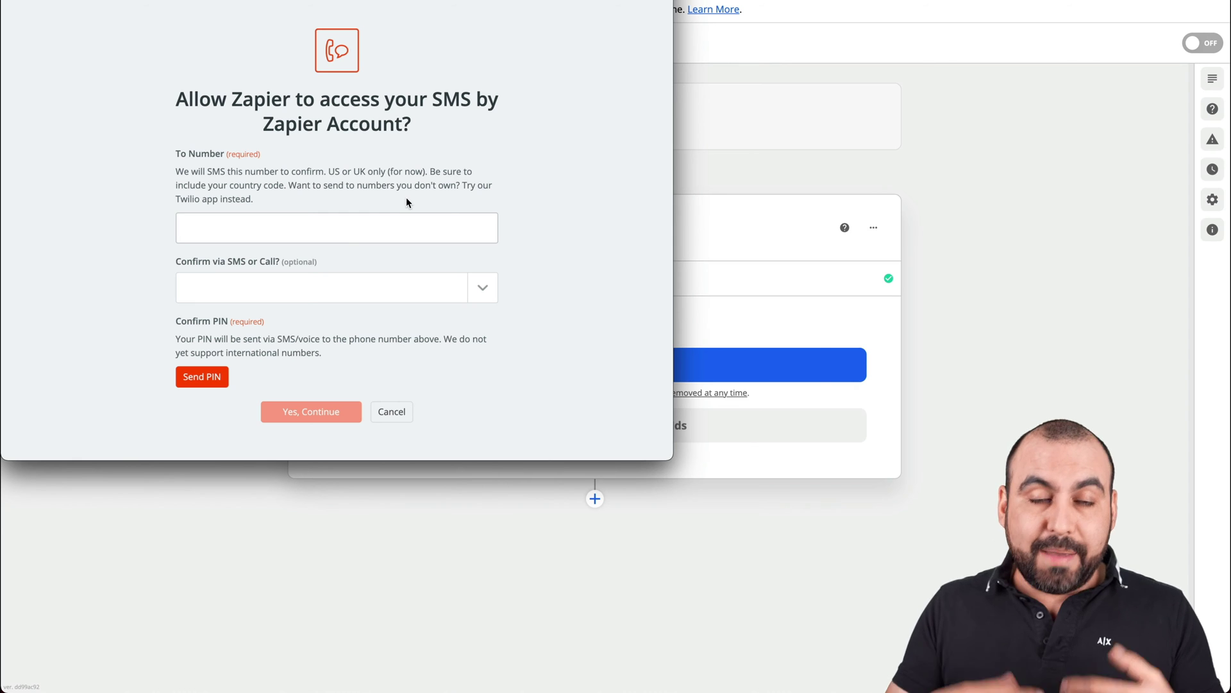
text(+44)
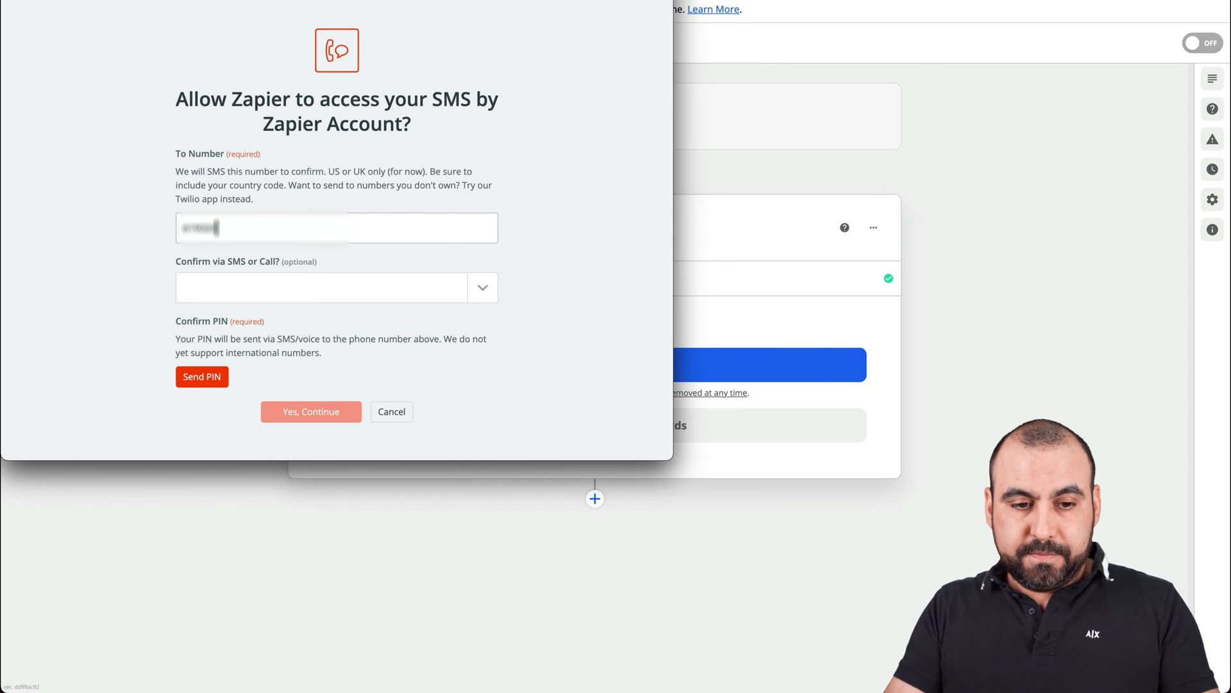
text(01245)
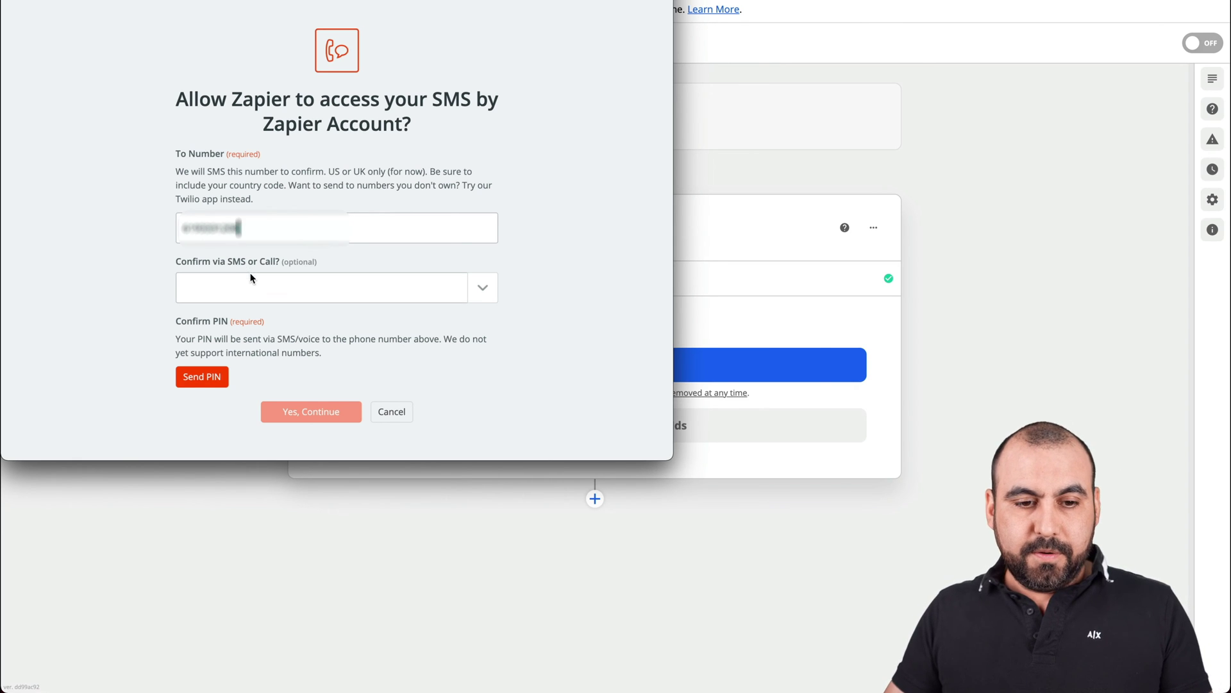
click(271, 290)
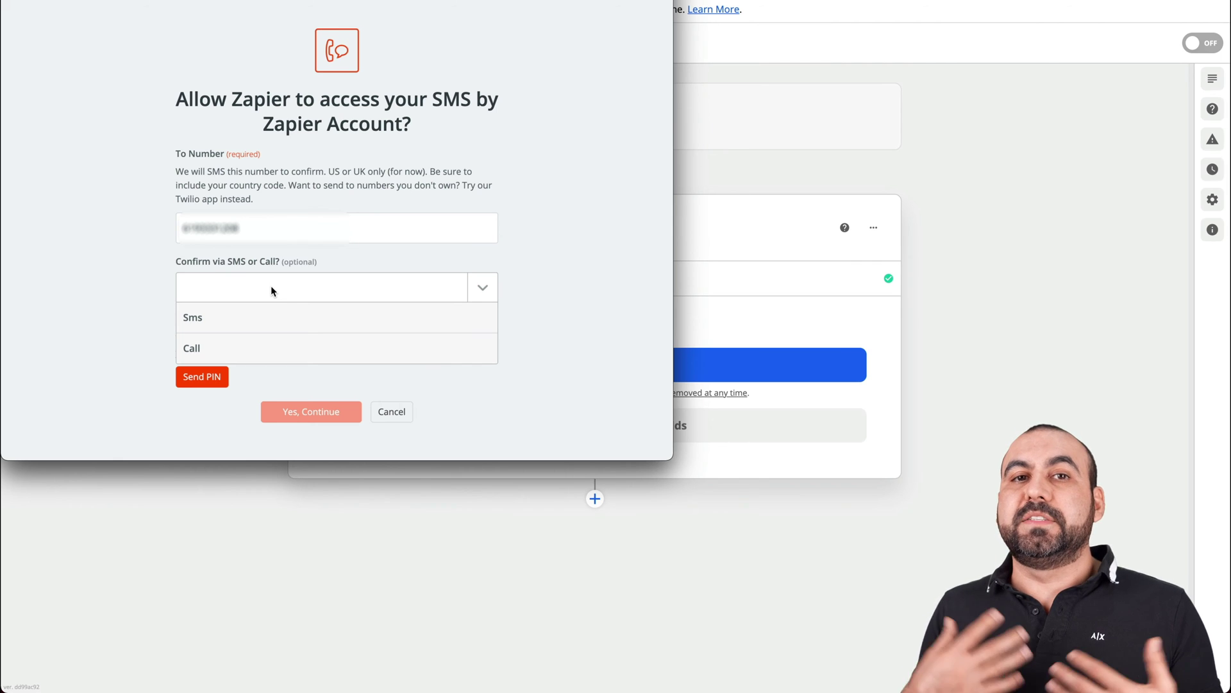
click(262, 346)
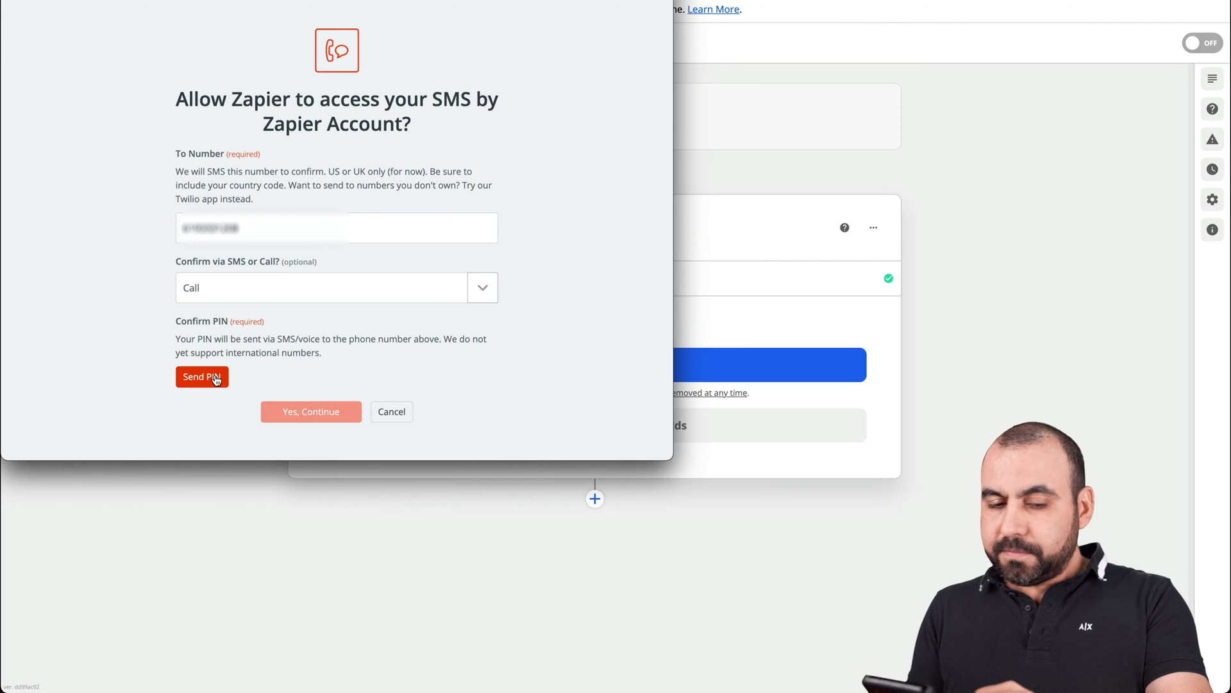
Step: Request a PIN, enter the verification code from the call, and confirm the connection
click(214, 380)
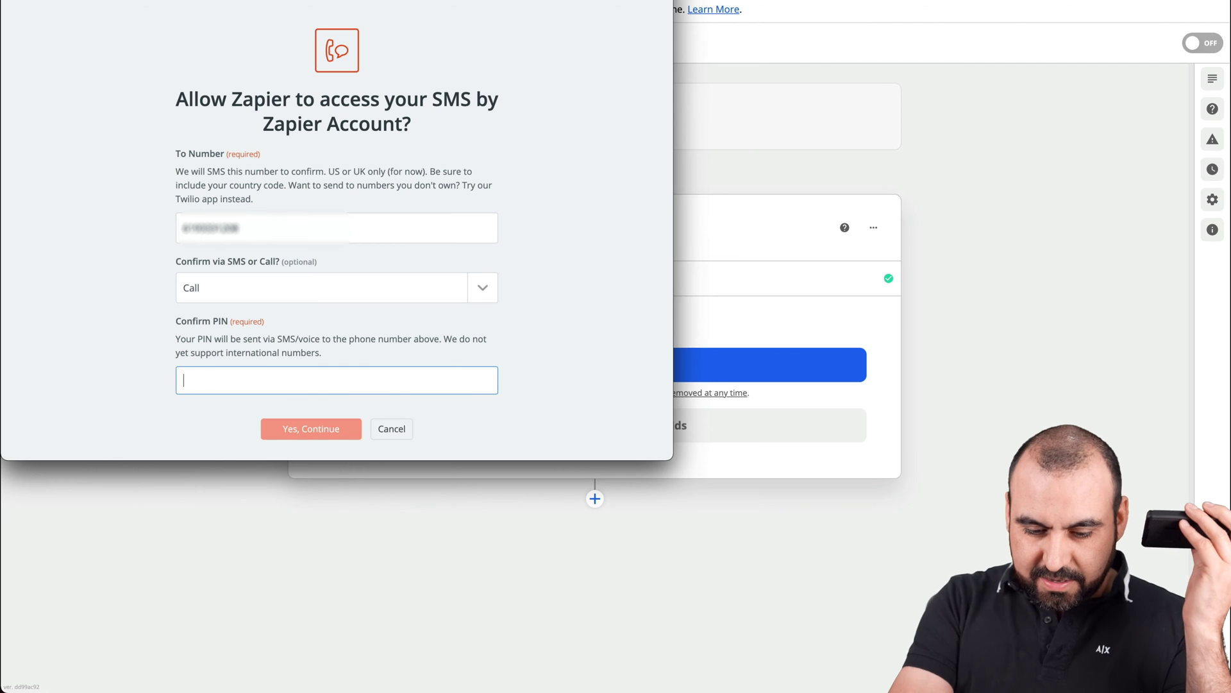
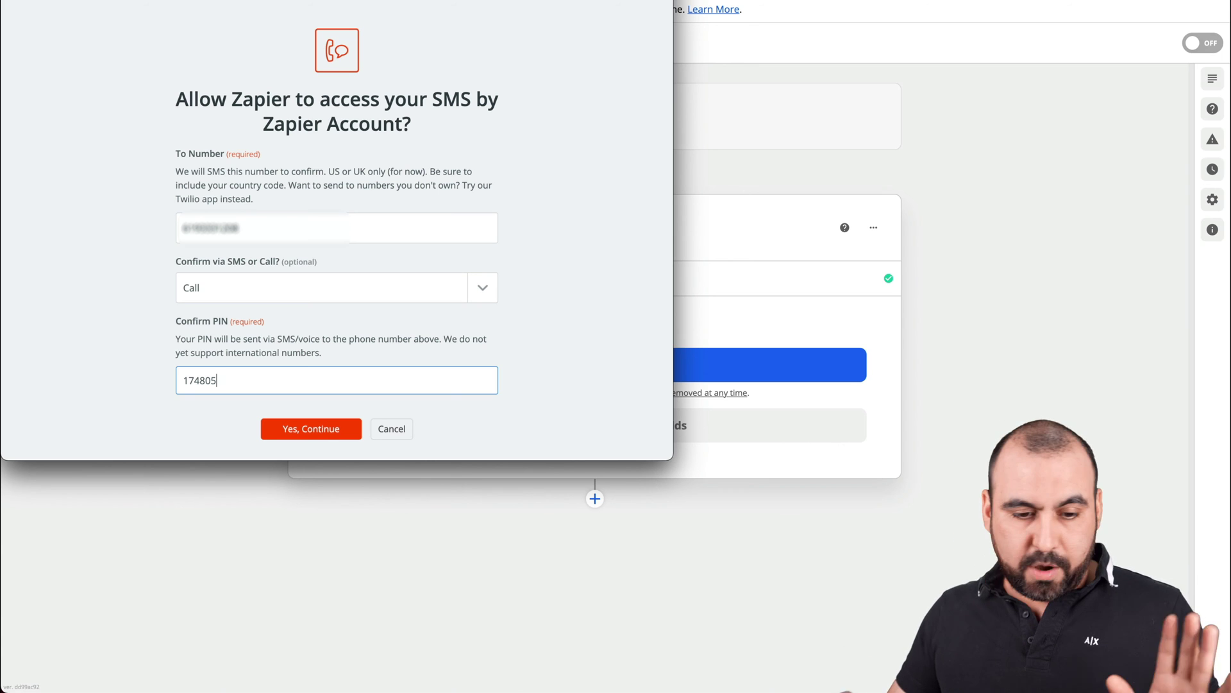
click(272, 428)
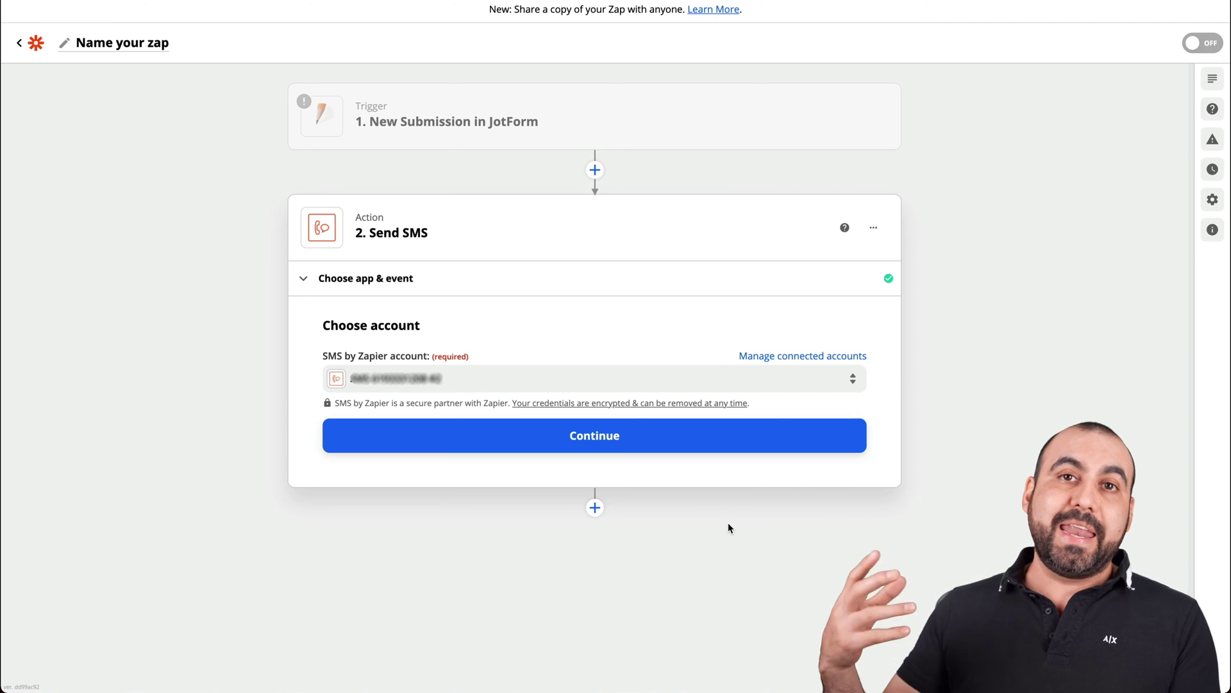
Step: Enter 'test' as the SMS message body and continue to the test step
click(613, 437)
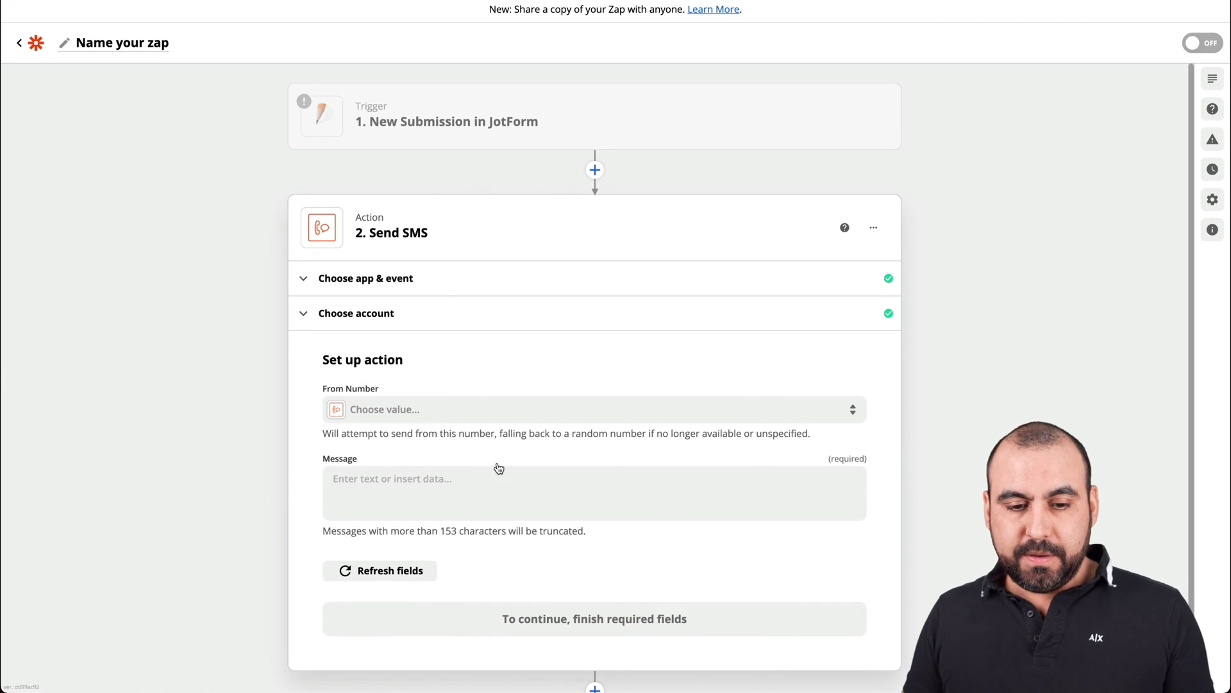
click(452, 477)
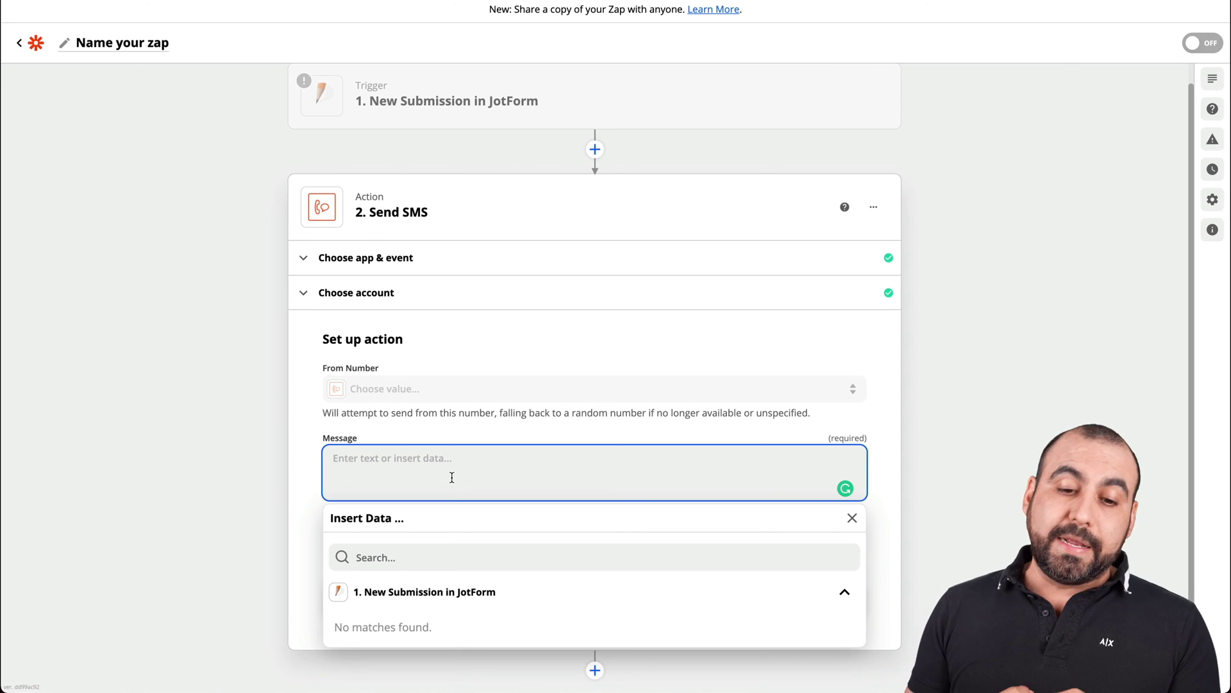
click(441, 595)
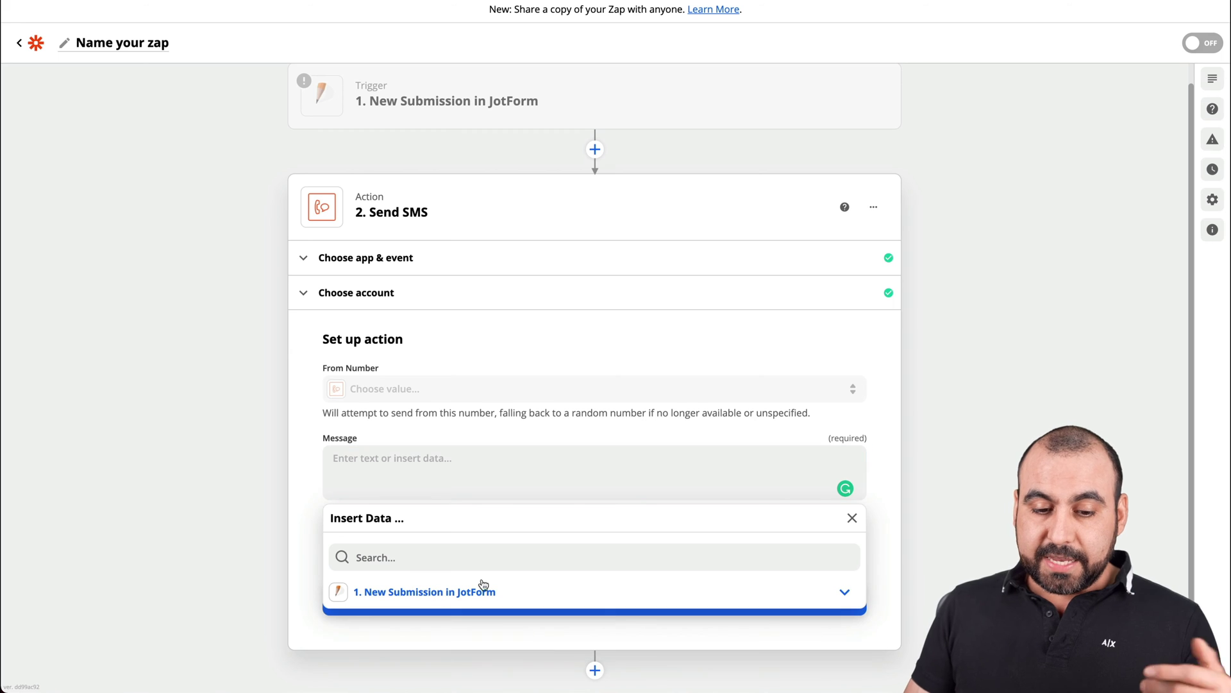
click(428, 591)
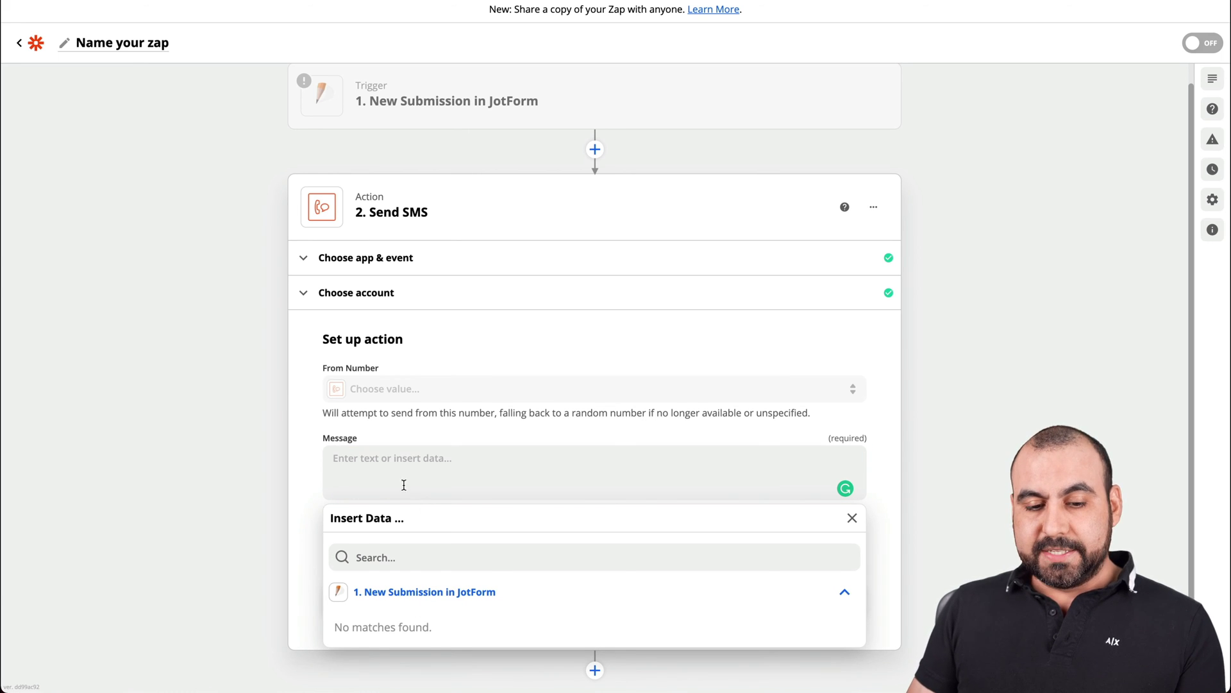
click(410, 461)
text(test)
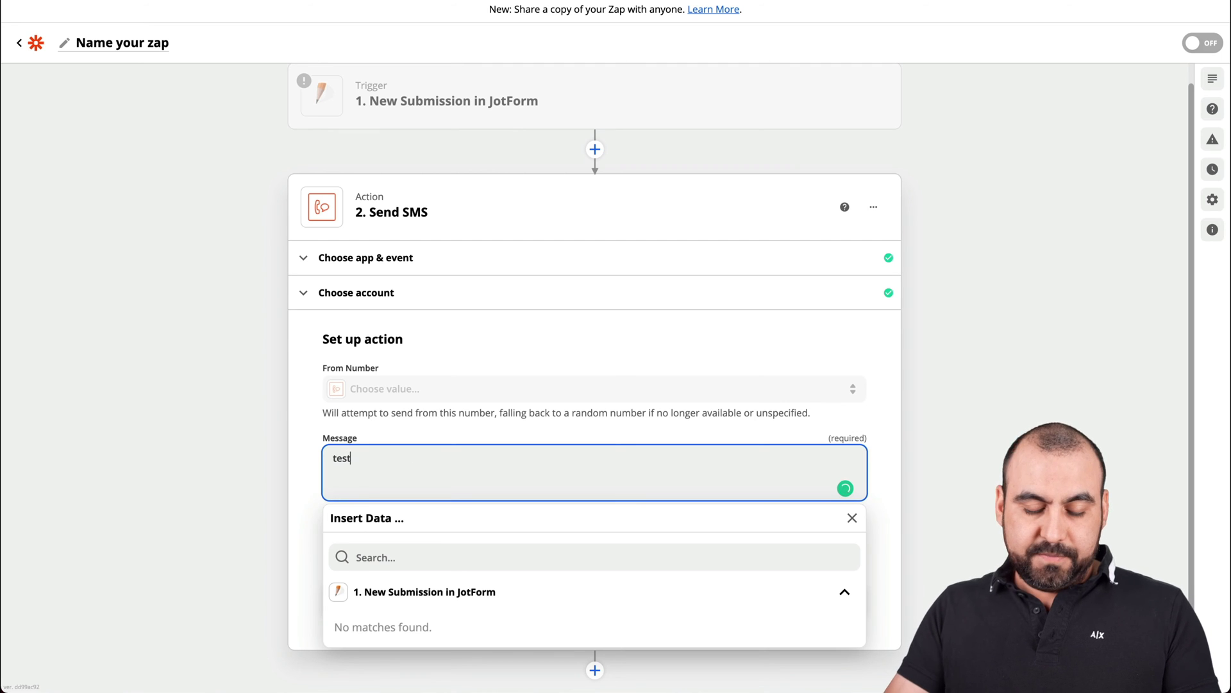
click(308, 420)
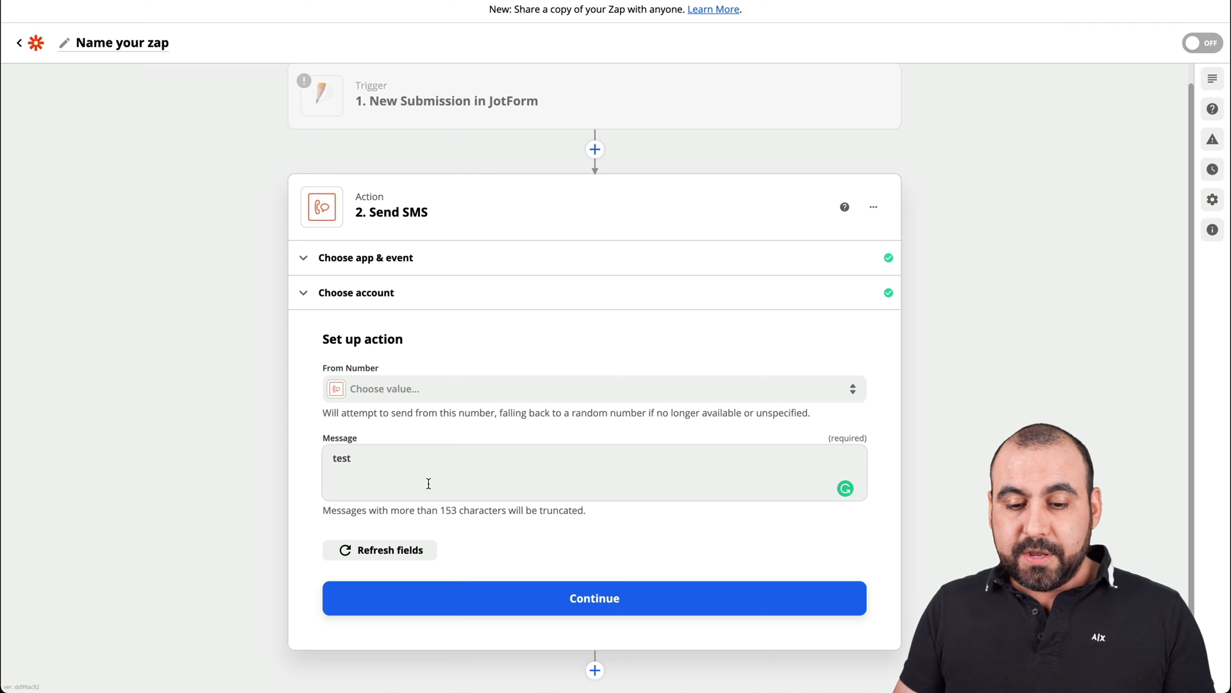
click(538, 604)
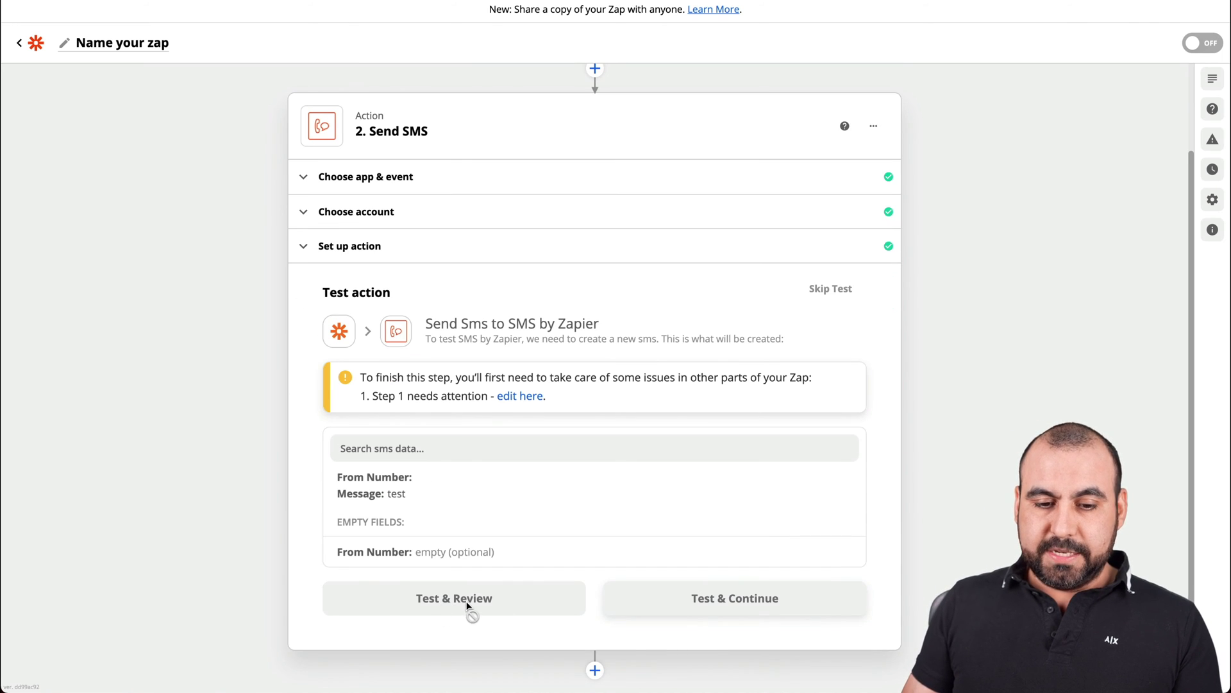
Step: Fix the trigger by selecting the connected JotForm account and the triggering form
click(505, 397)
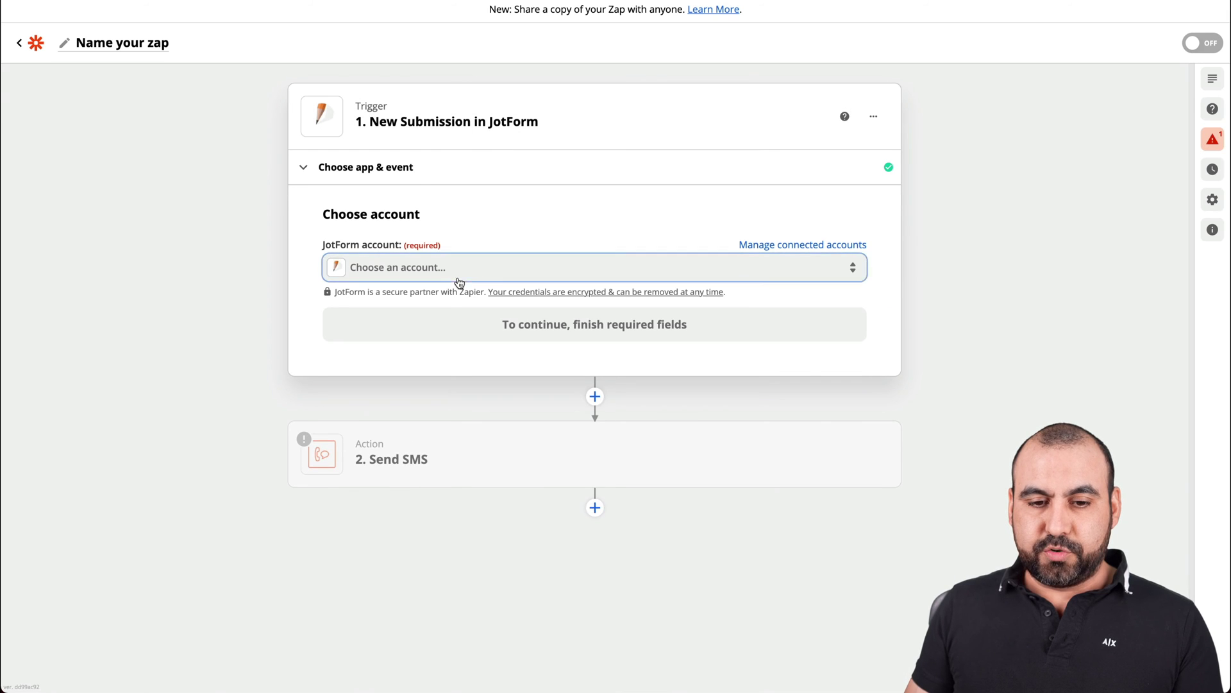
click(457, 275)
click(437, 383)
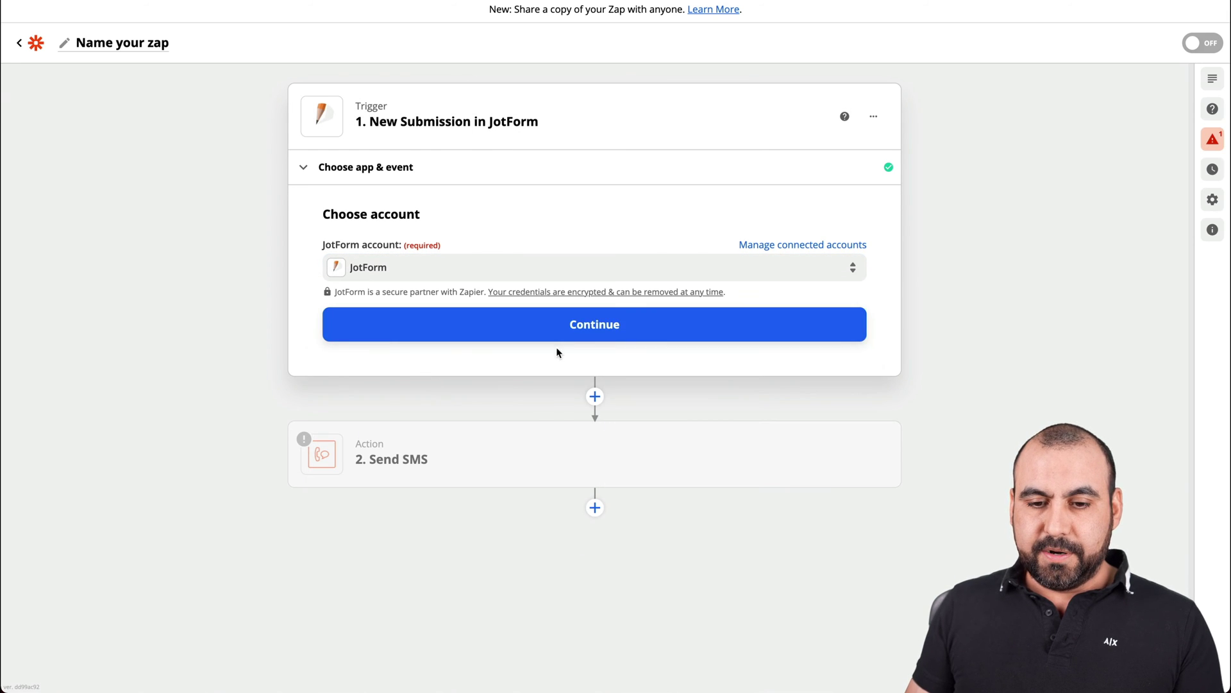
click(427, 329)
click(396, 424)
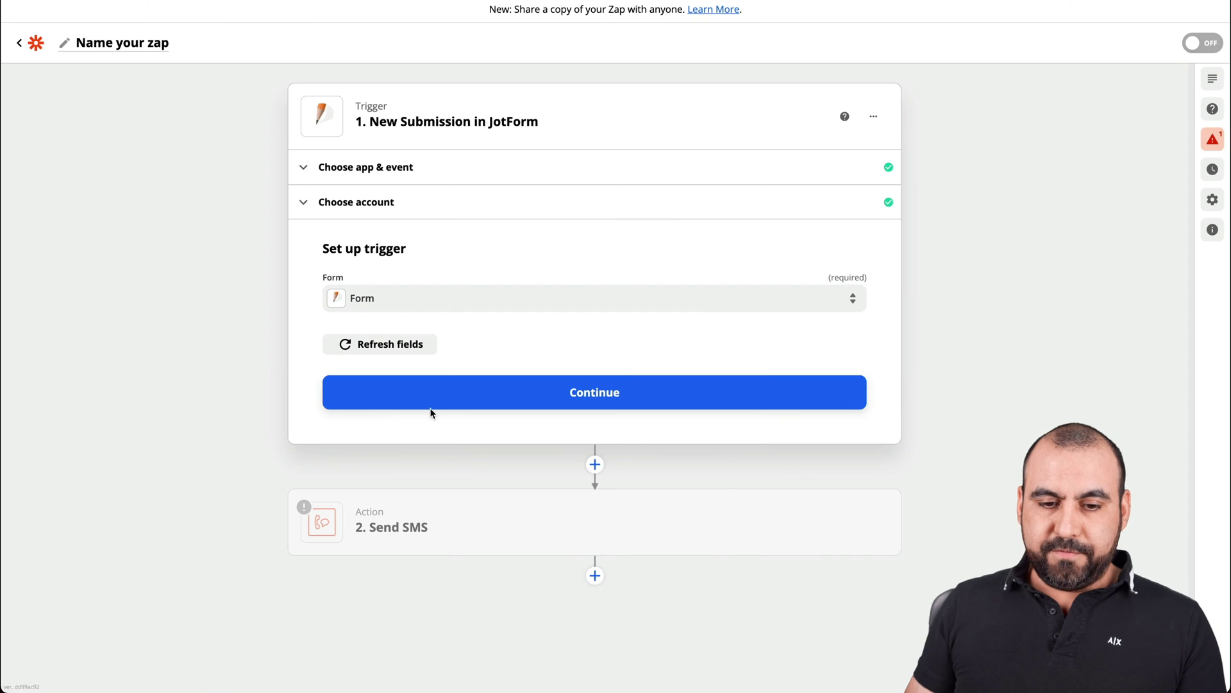
click(511, 408)
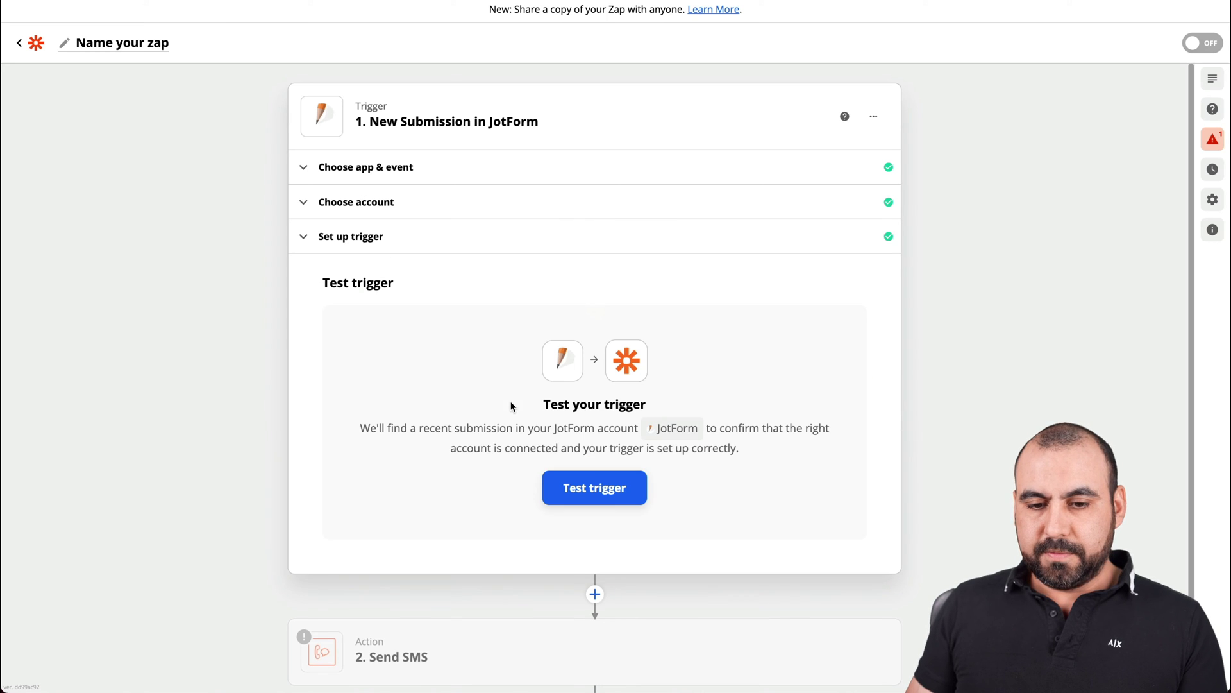
Step: Test the trigger to load sample Submission A, then return to the action
click(590, 494)
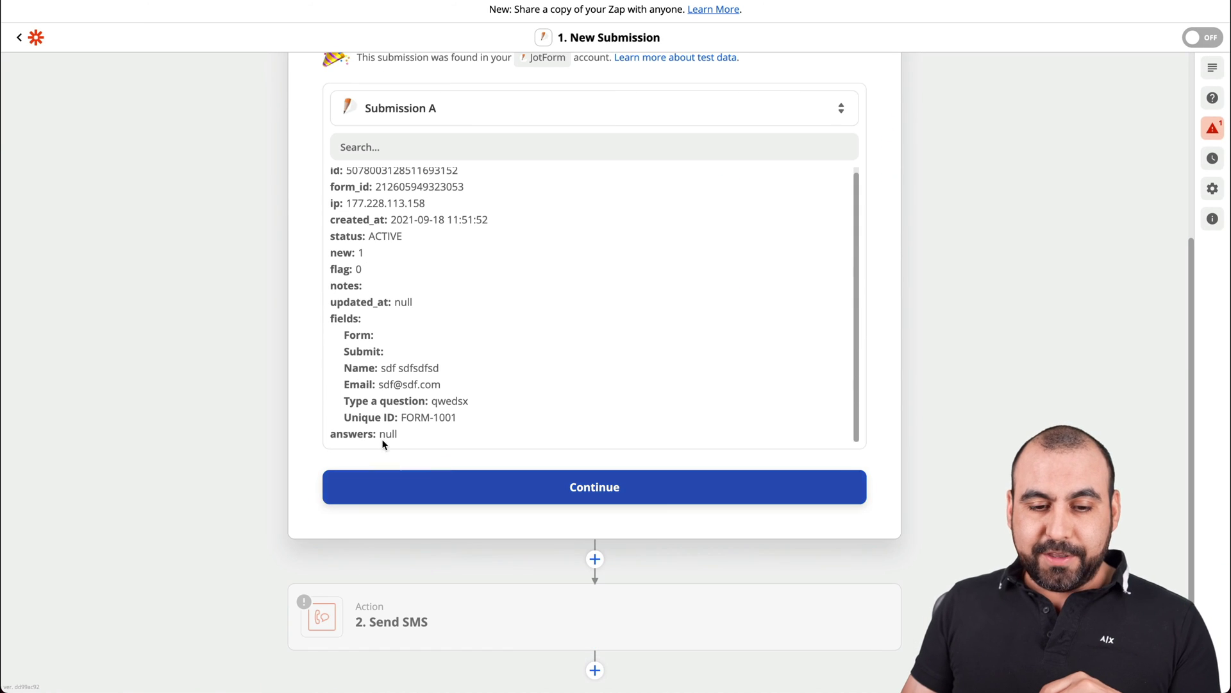
drag(351, 363, 453, 383)
click(455, 383)
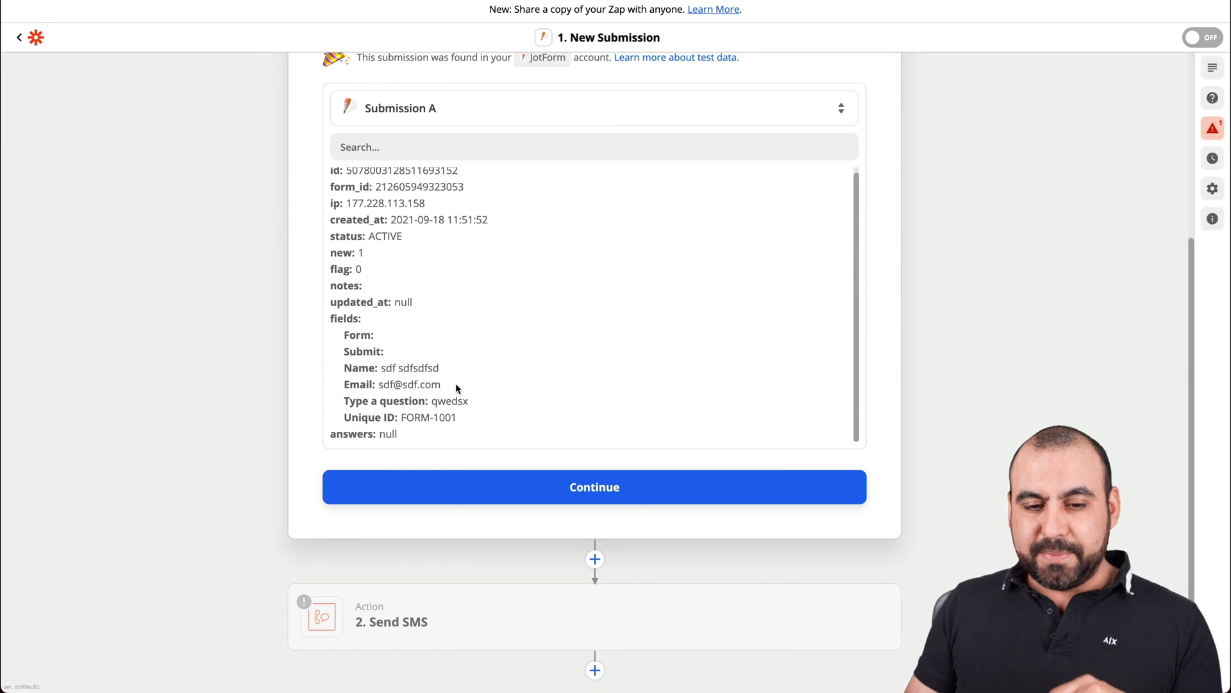
click(594, 482)
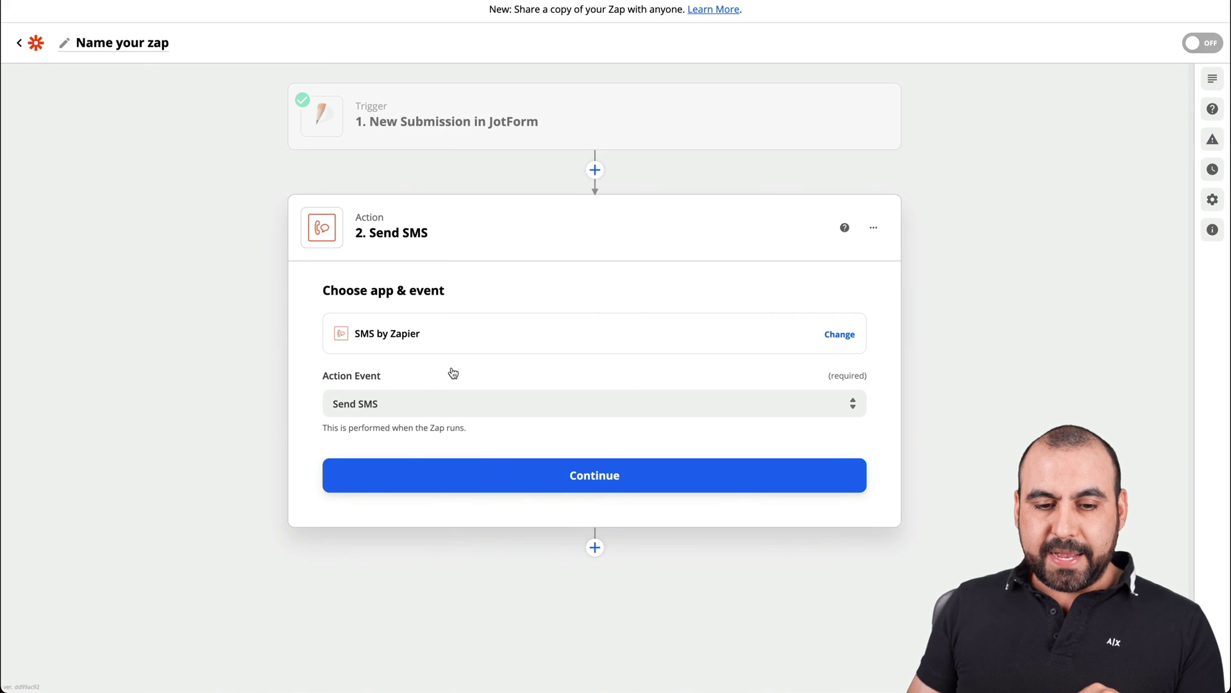
Step: Reopen the Send SMS setup and erase the placeholder word 'test' from the message
click(489, 466)
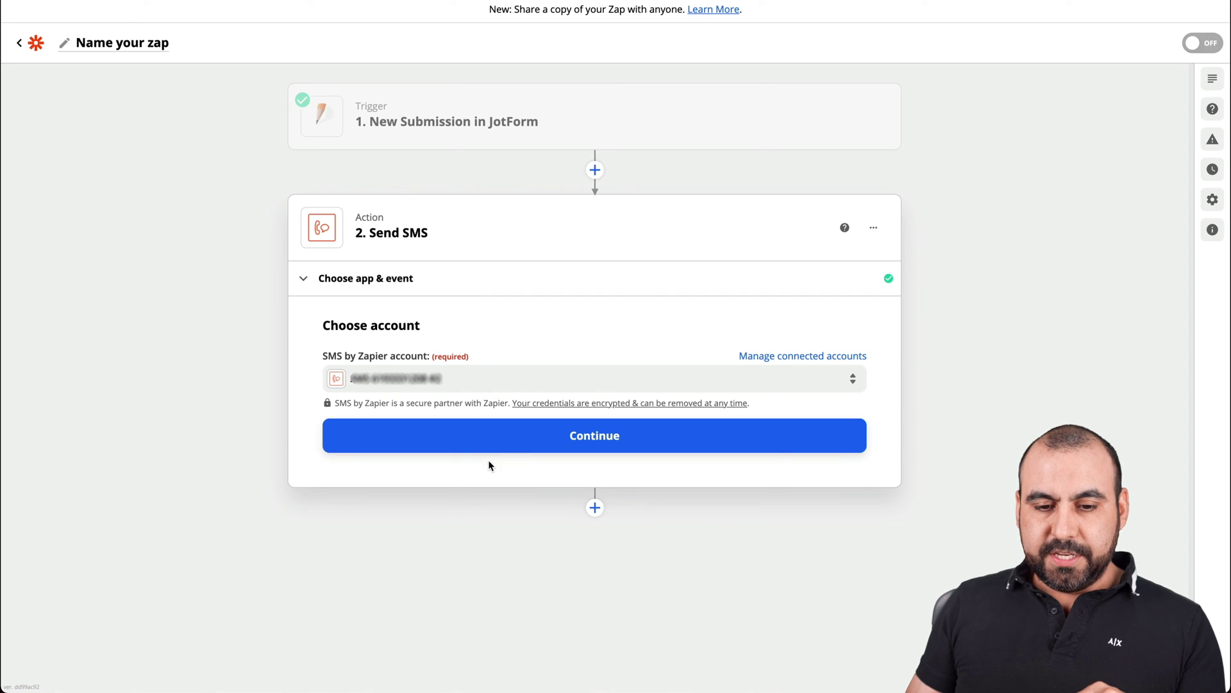
click(539, 440)
click(464, 499)
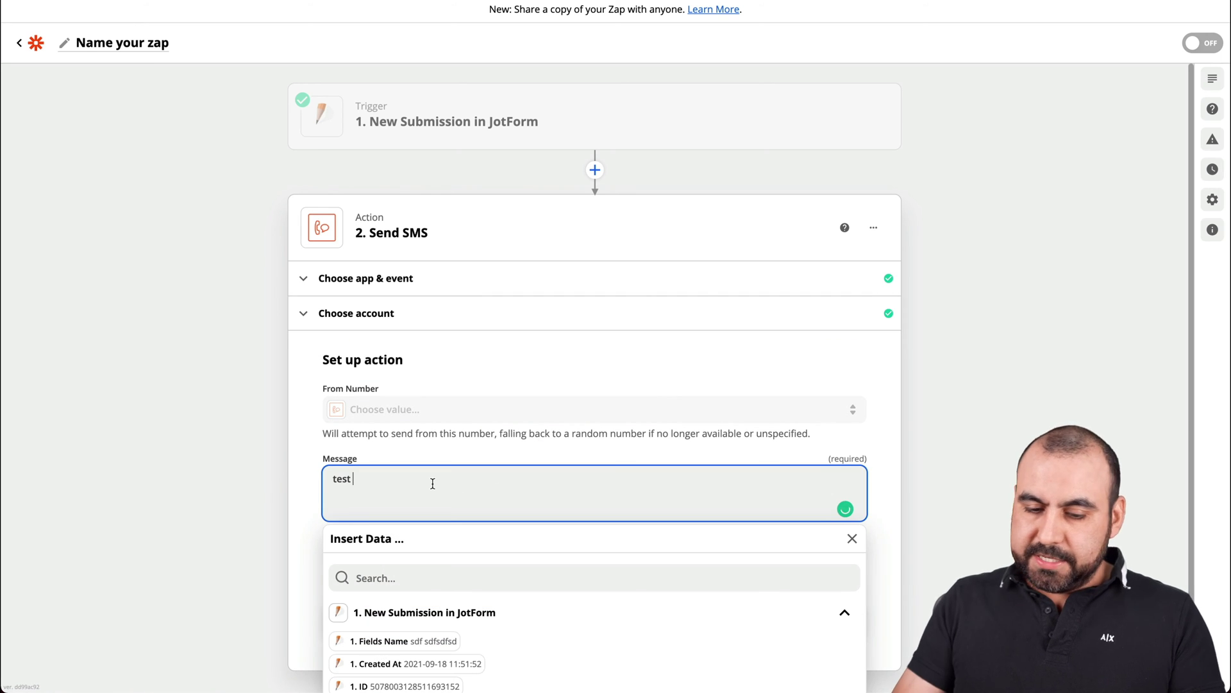
key(BackSpace)
key(BackSpace)
key(BackSpace)
key(BackSpace)
key(BackSpace)
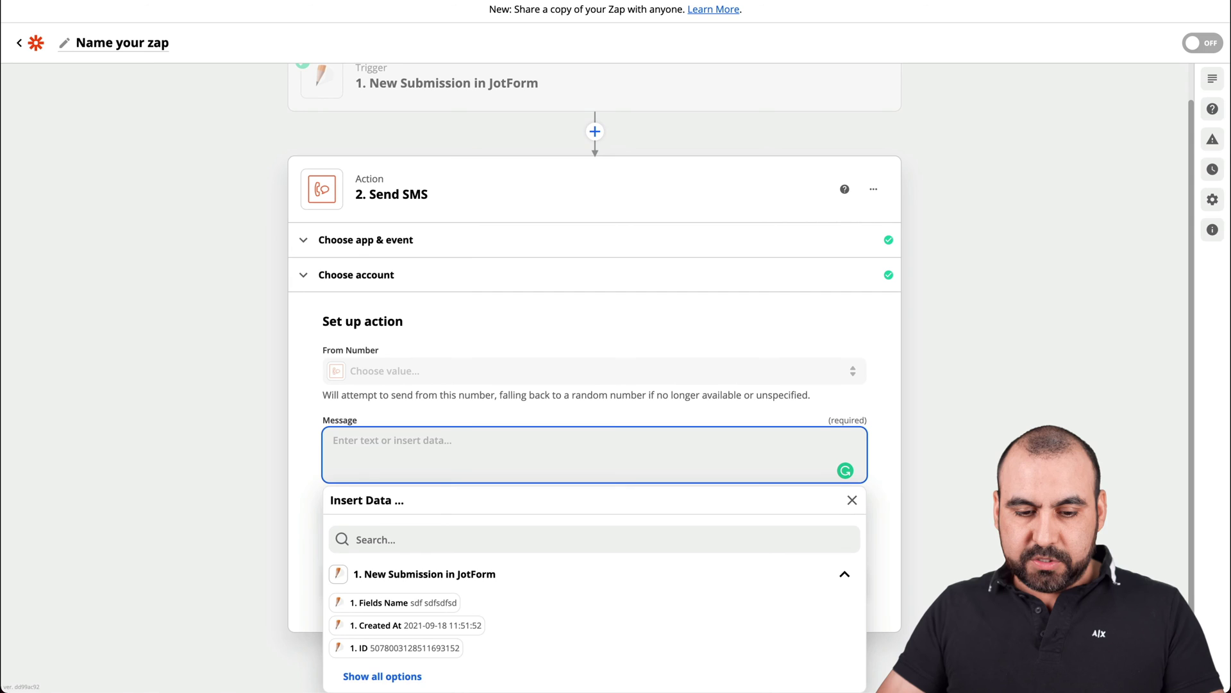
Step: Insert the Fields Name and Type A Question values into the message and continue
click(408, 608)
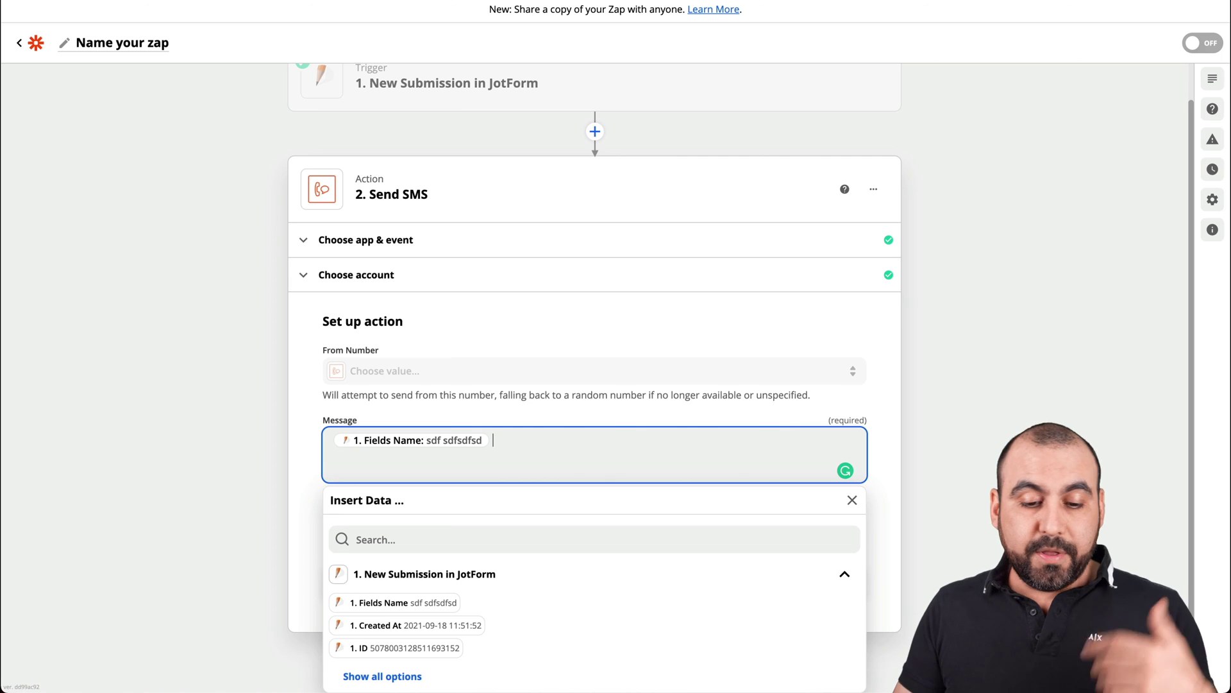
click(385, 676)
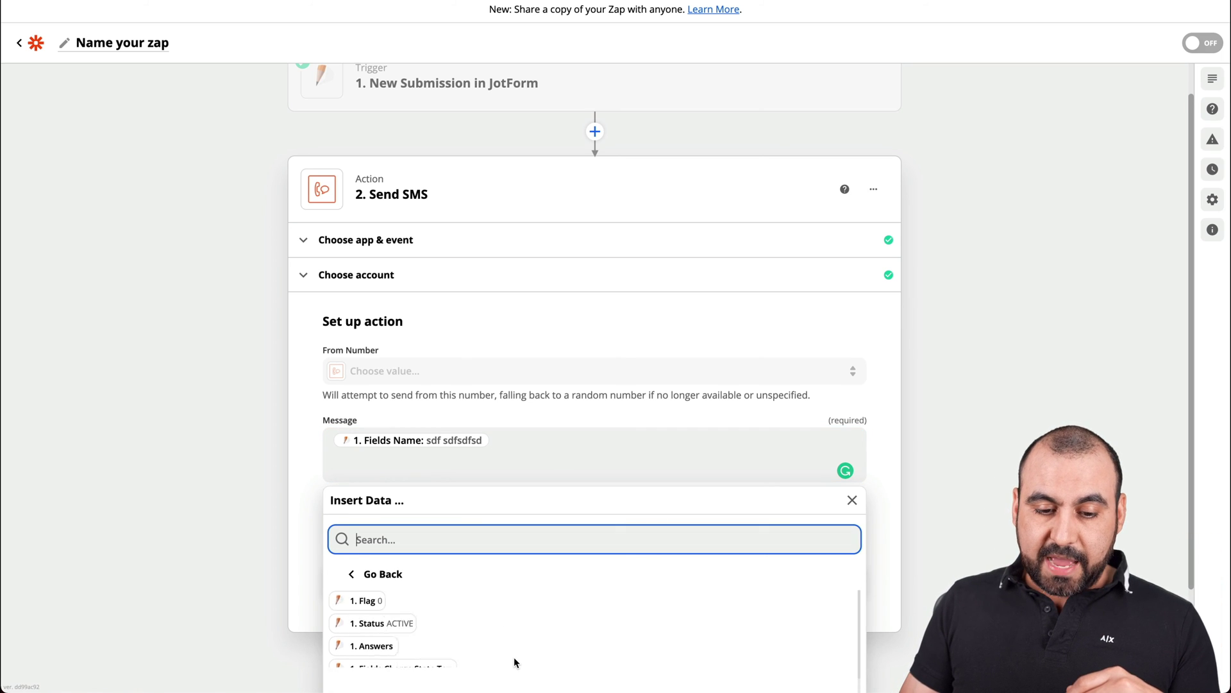
scroll(513, 657, down, 5)
scroll(479, 625, down, 5)
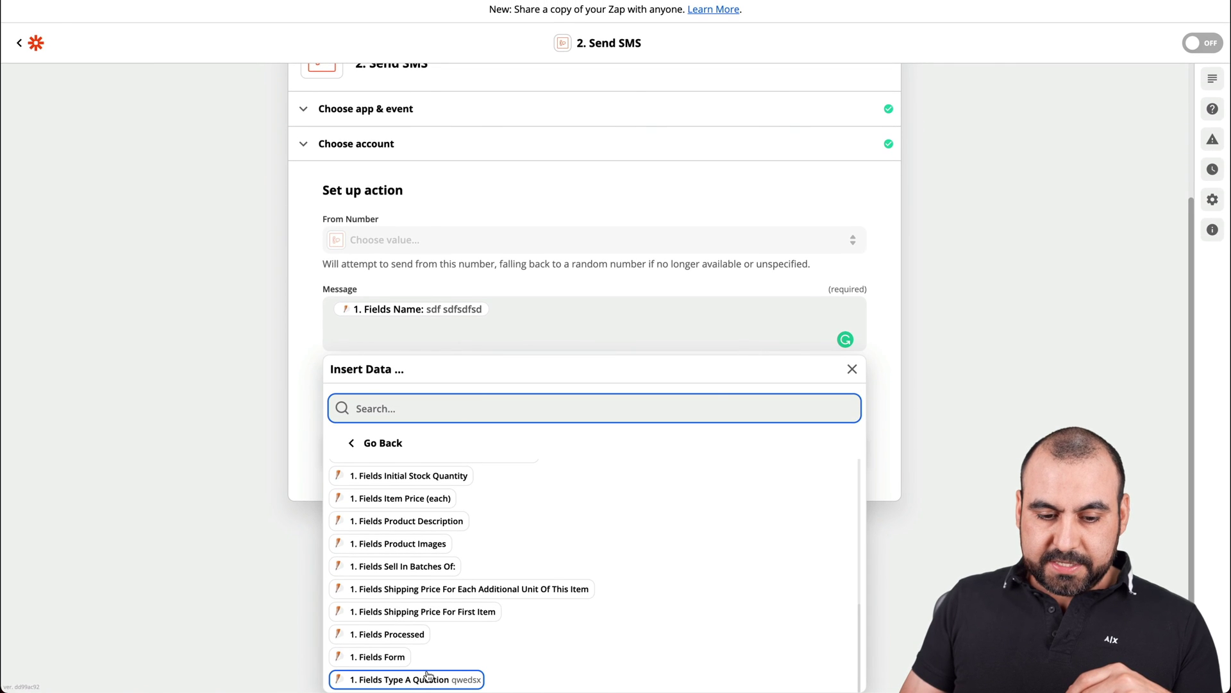
click(441, 682)
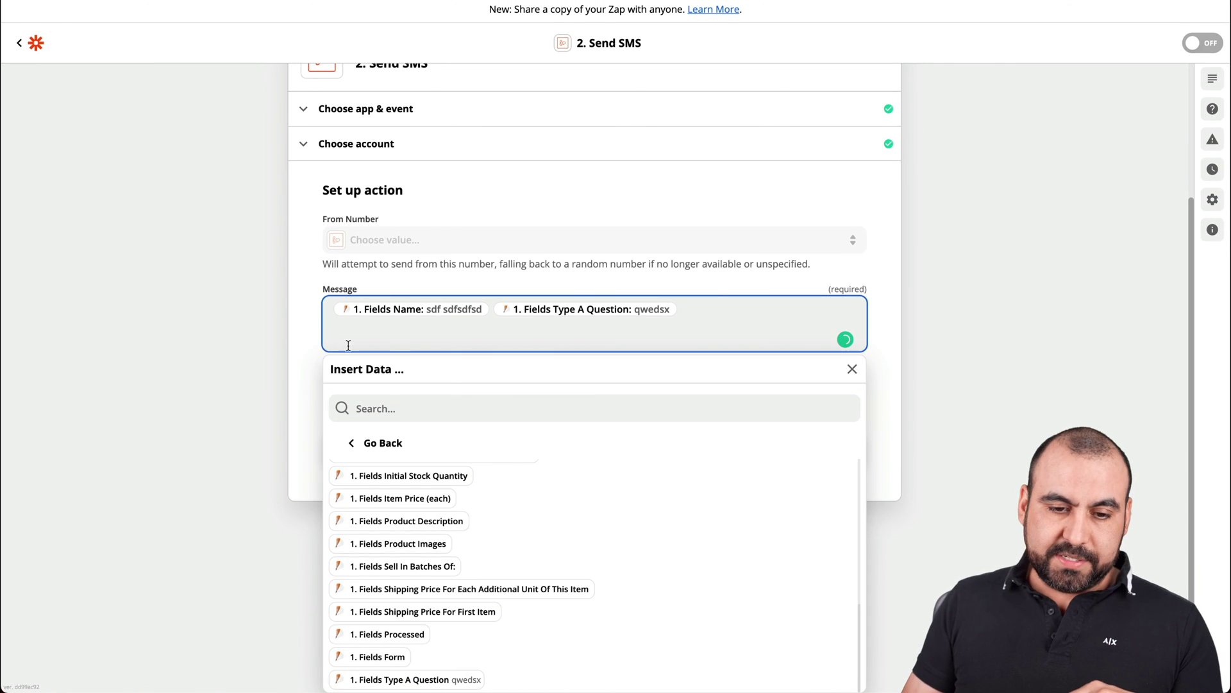
click(312, 337)
click(493, 600)
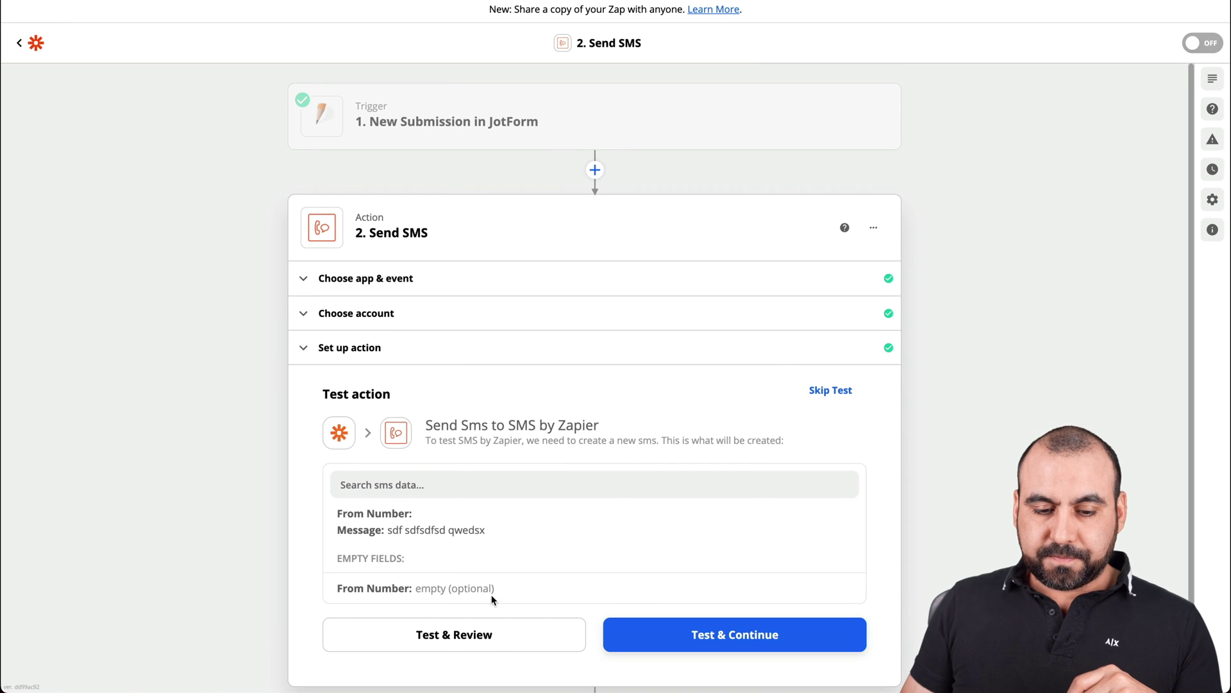
Step: Send a test SMS, turn the zap on, dismiss the share prompt, and exit the editor
click(500, 638)
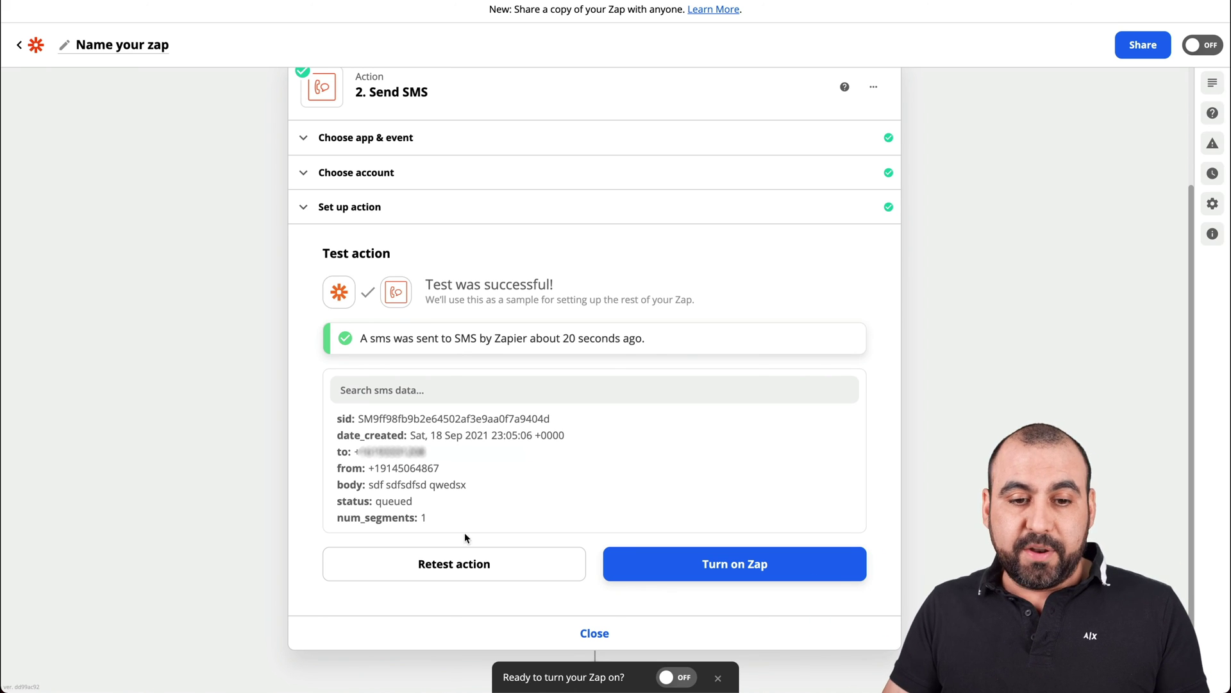
click(1188, 52)
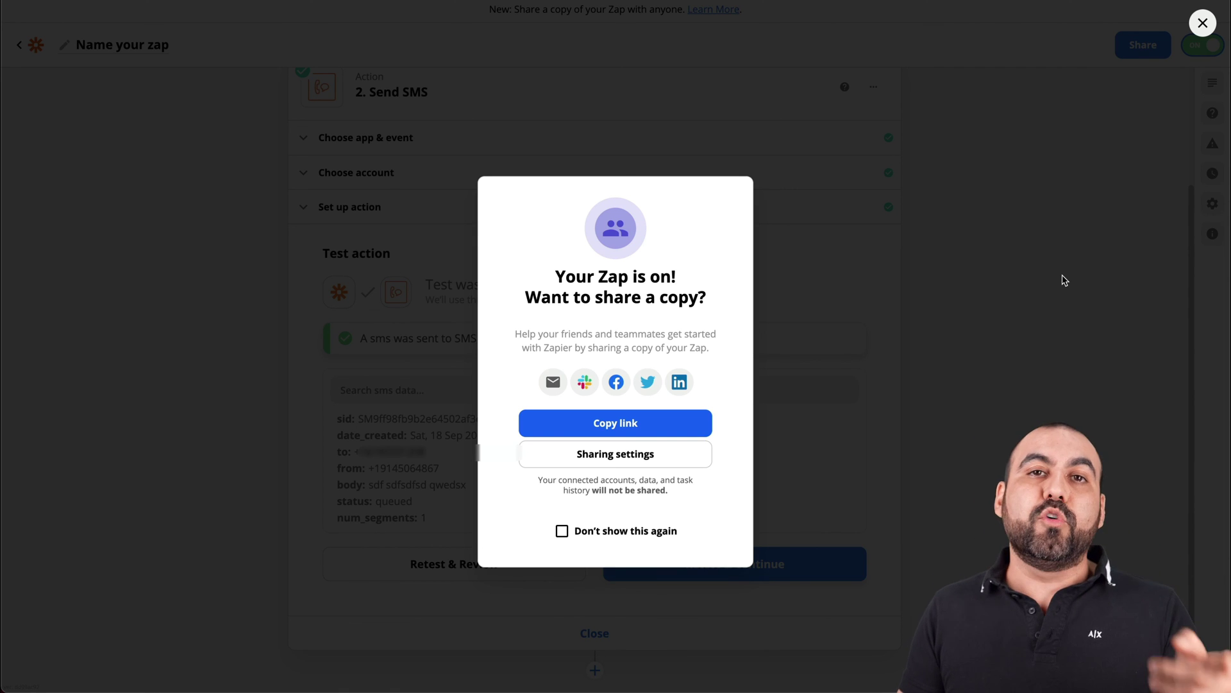
click(840, 529)
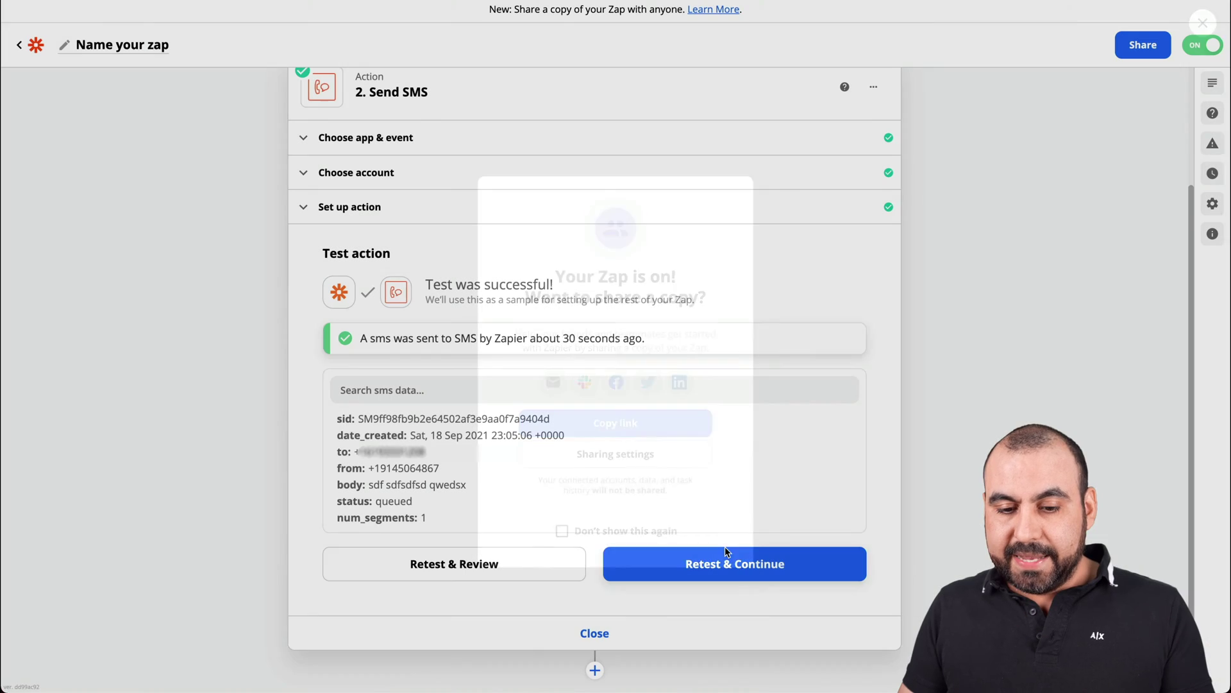
click(21, 45)
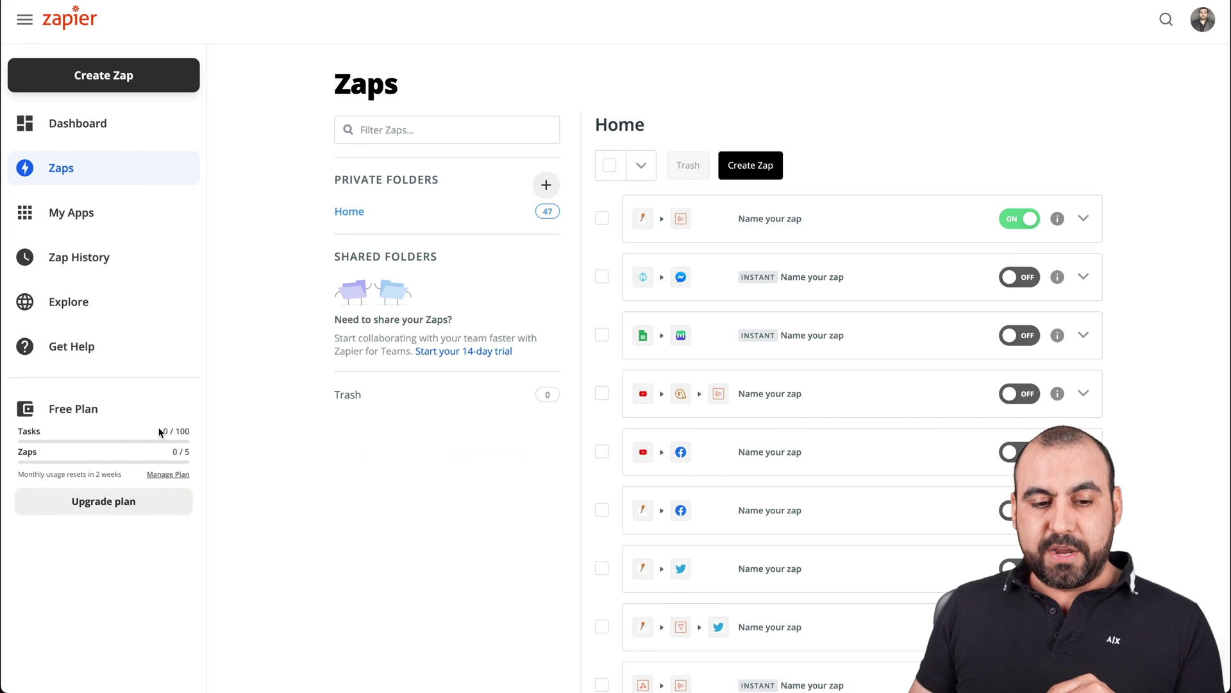
Step: Clear an accidental text selection on the Zaps list page
drag(160, 432, 227, 429)
click(186, 431)
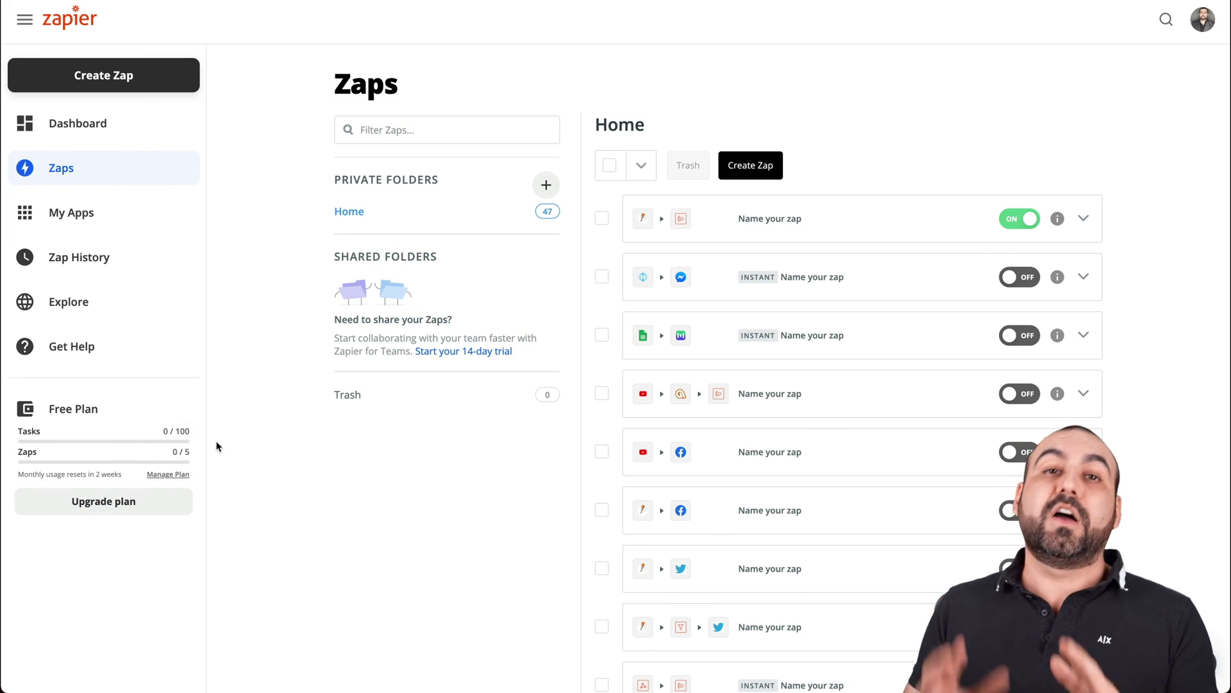